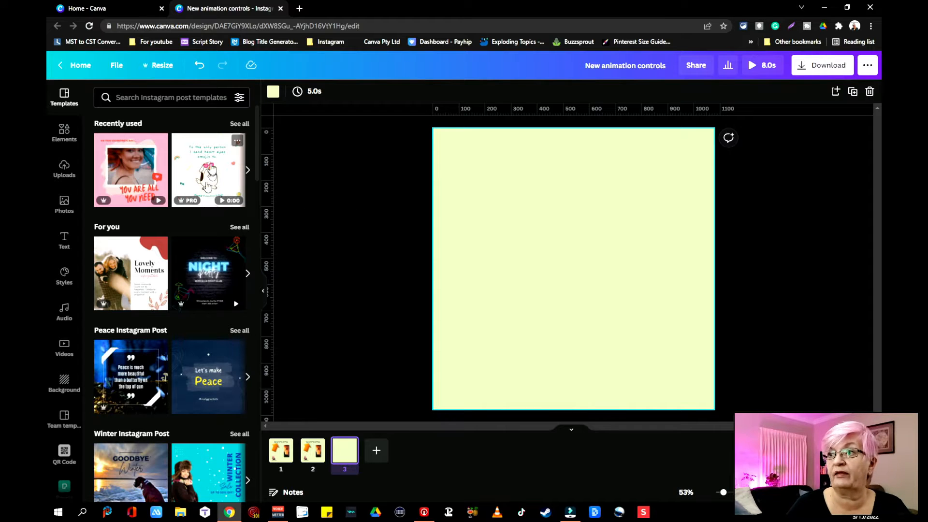
# Step: Add the title text "NEW ANIMATION CONTROL" across the upper part of the blank third page
pyautogui.click(63, 240)
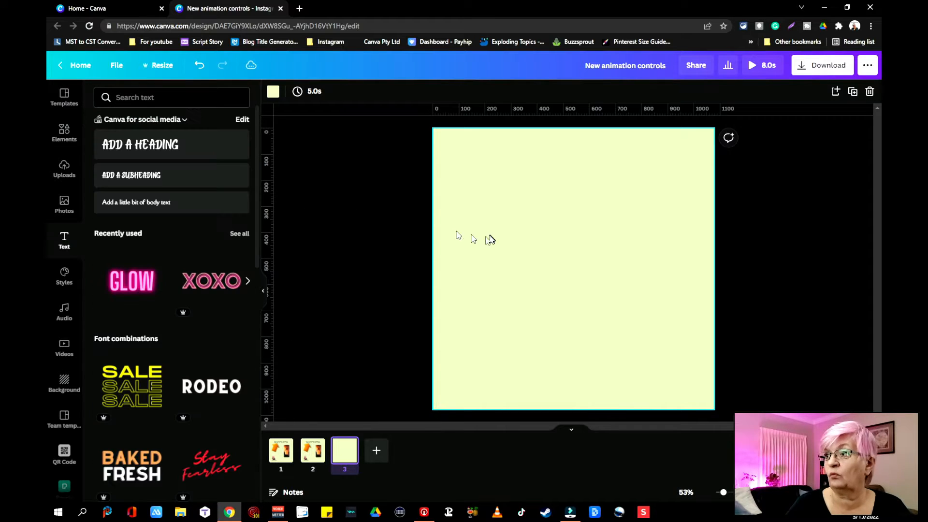
pyautogui.click(189, 179)
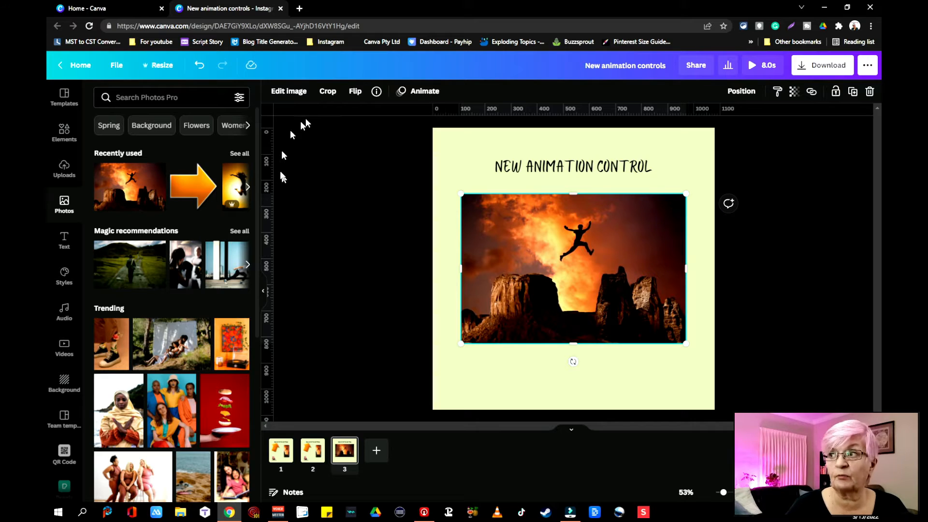
# Step: Turn the canyon-jump photo into a smartphone mockup with the Smartmockups style Phone 28
pyautogui.click(293, 92)
pyautogui.click(119, 188)
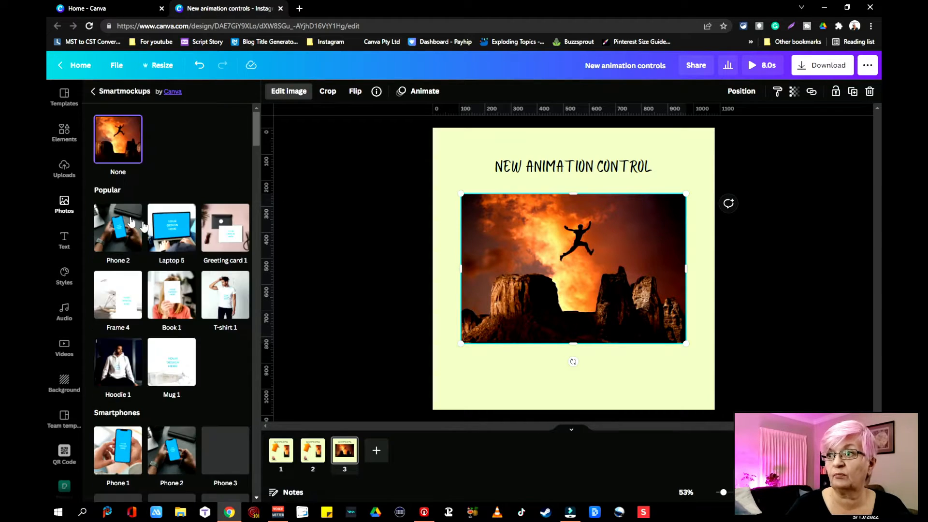
pyautogui.scroll(-10, 116, 213)
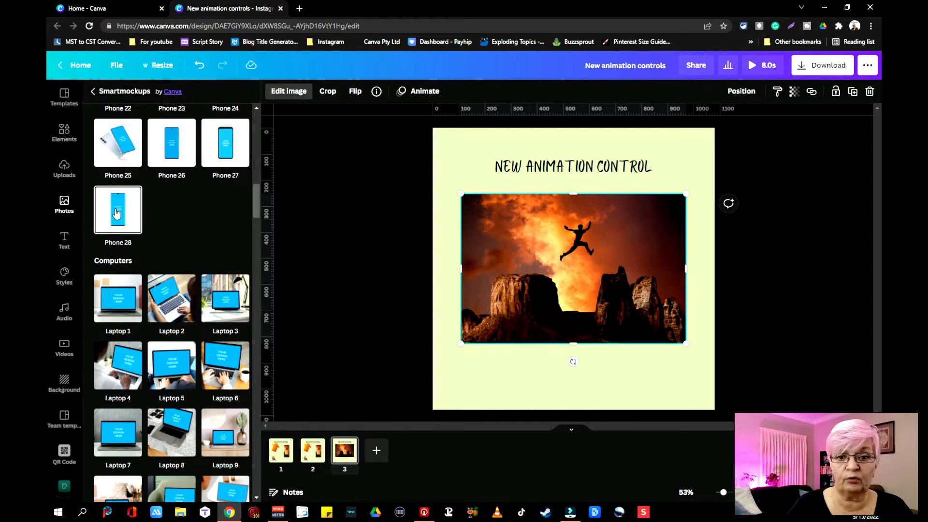
pyautogui.click(116, 213)
# Step: Add the orange arrow image, place it beside the phone mockup, and rotate it to point up toward the title
pyautogui.click(186, 191)
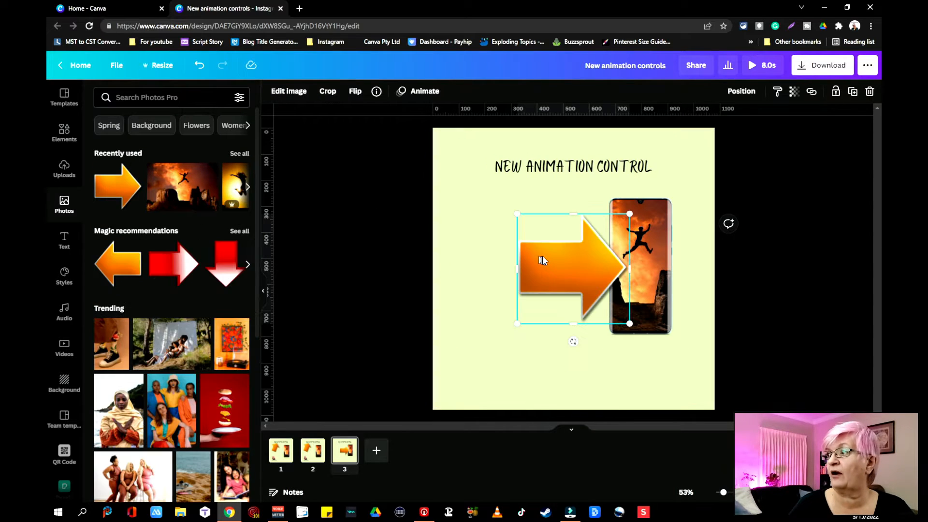
pyautogui.moveTo(542, 260); pyautogui.dragTo(479, 235)
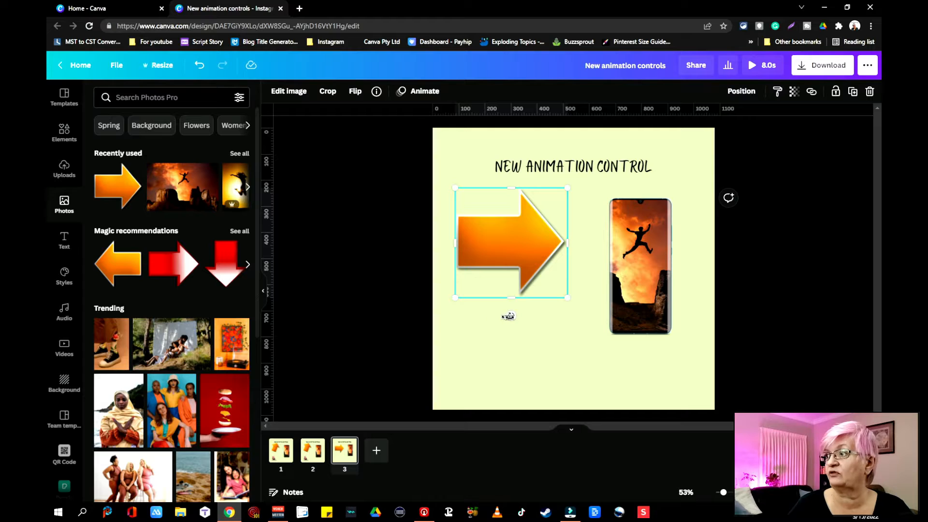
pyautogui.moveTo(509, 316); pyautogui.dragTo(575, 285)
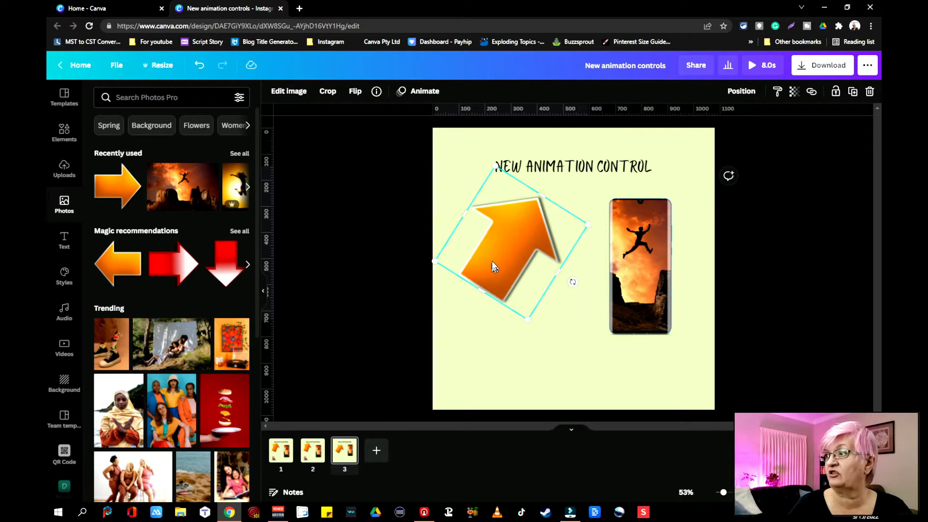
pyautogui.moveTo(492, 266); pyautogui.dragTo(484, 244)
pyautogui.click(488, 336)
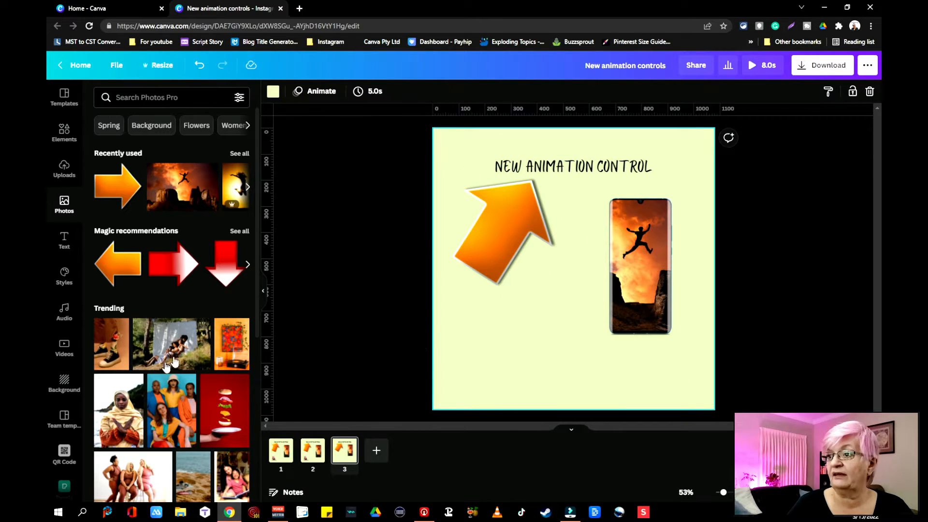
# Step: Add the round portrait logo from the brand logos to the lower left area of the page
pyautogui.scroll(-3, 68, 437)
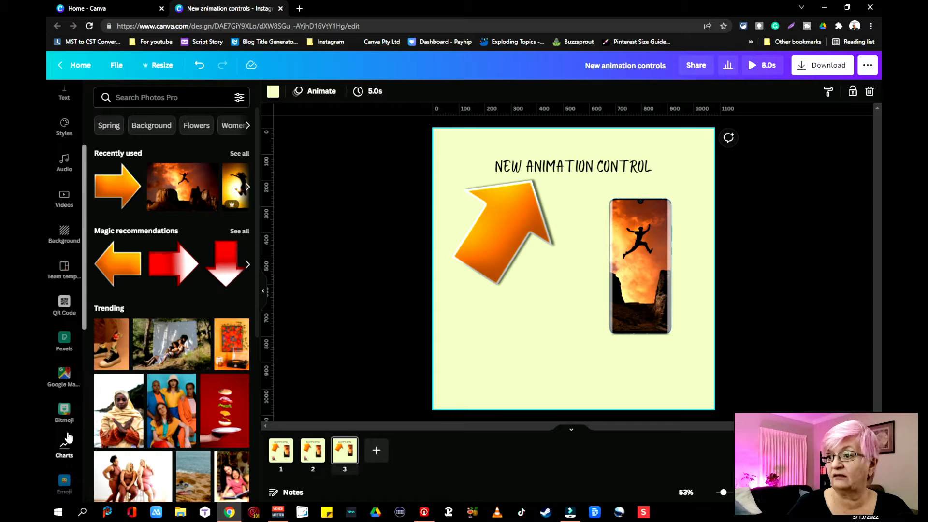
pyautogui.scroll(-6, 67, 437)
pyautogui.click(65, 411)
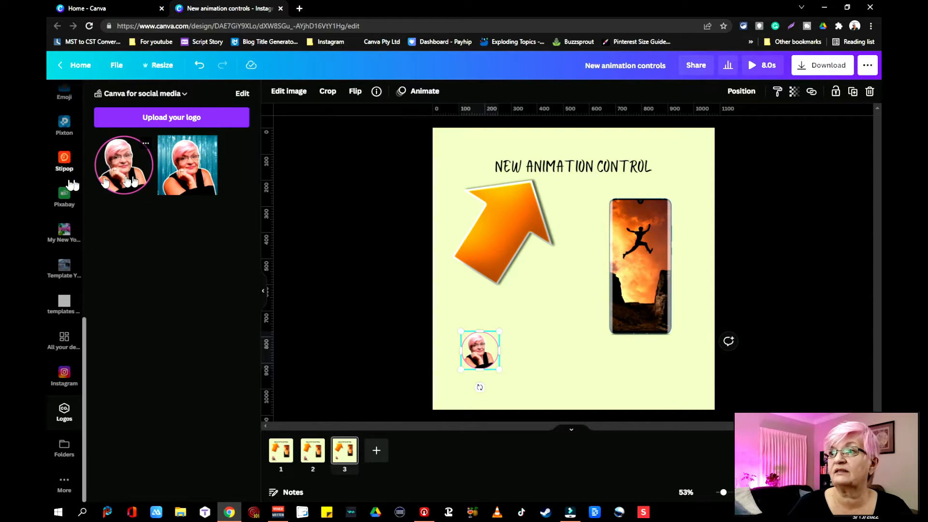
pyautogui.scroll(4, 64, 182)
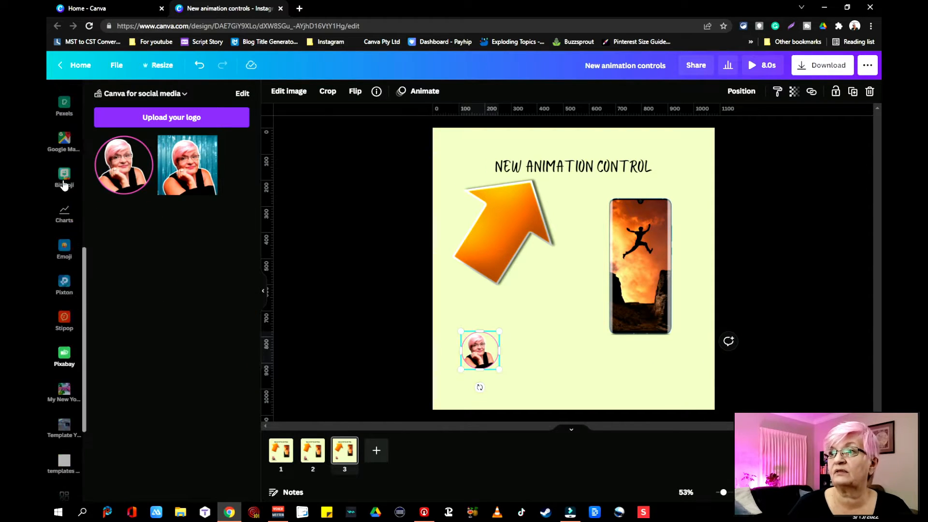
pyautogui.scroll(3, 64, 183)
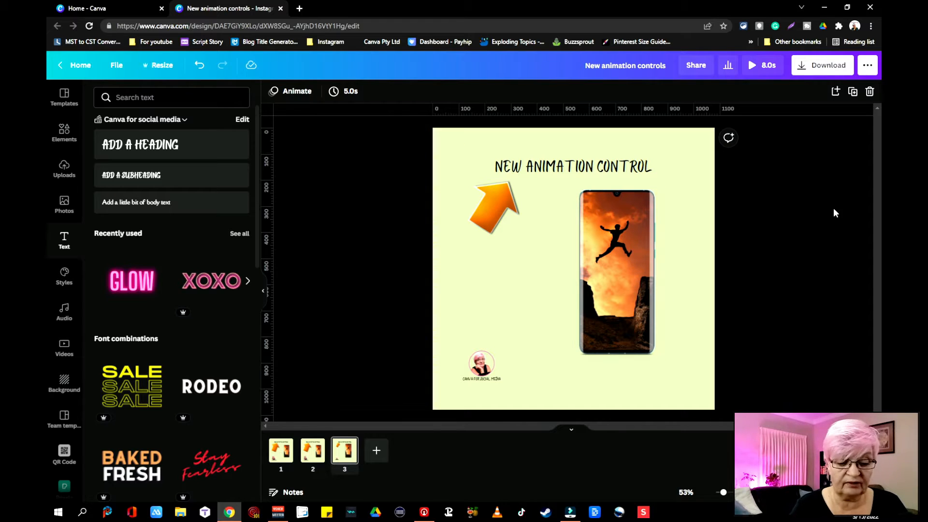
# Step: Copy all elements of the third page onto a new fourth page
pyautogui.hotkey('ctrl', 'a')
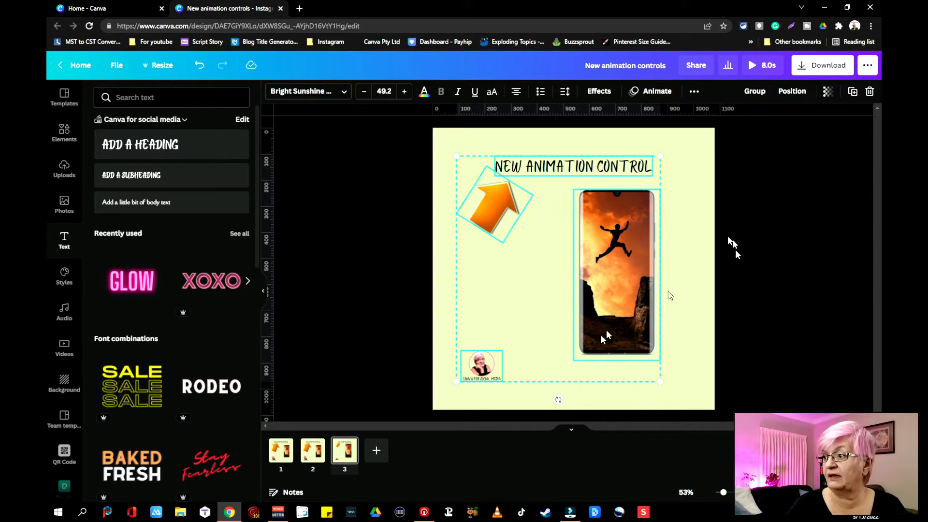
pyautogui.click(376, 449)
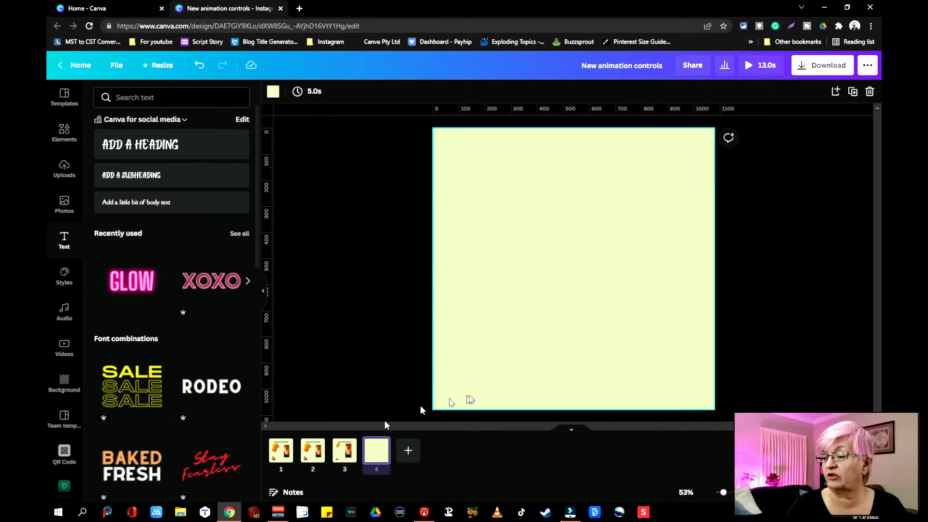
pyautogui.hotkey('ctrl', 'v')
pyautogui.click(399, 364)
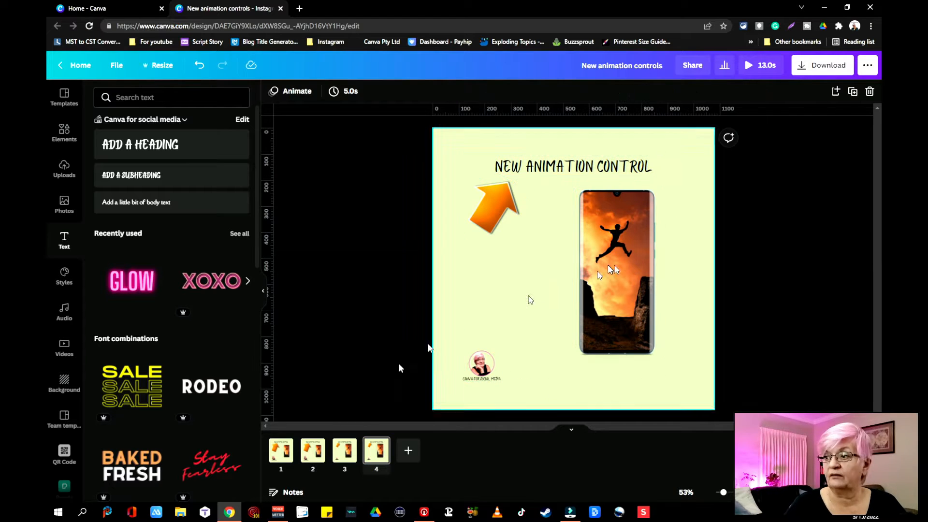
# Step: Delete the two original pages, keeping only the two copies of the new design
pyautogui.click(347, 447)
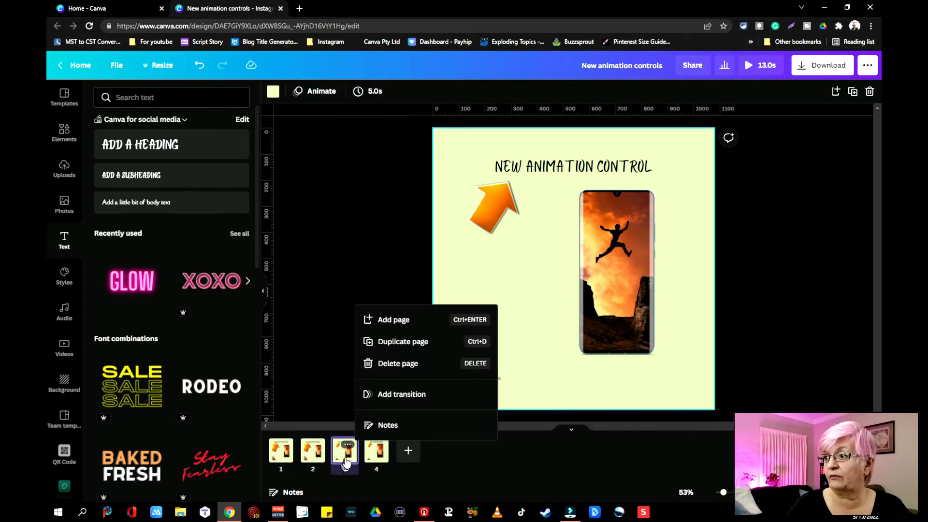
pyautogui.click(347, 456)
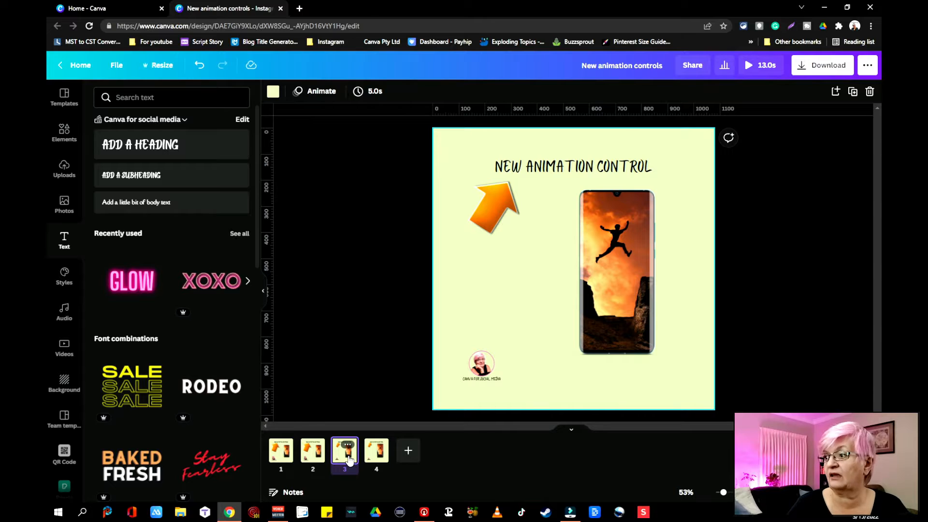
pyautogui.press('Delete')
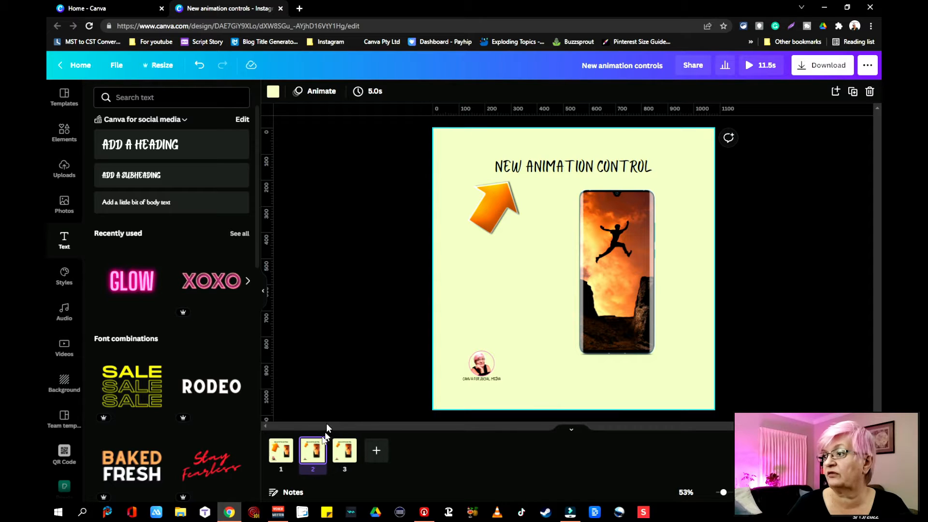
pyautogui.click(288, 449)
pyautogui.click(332, 361)
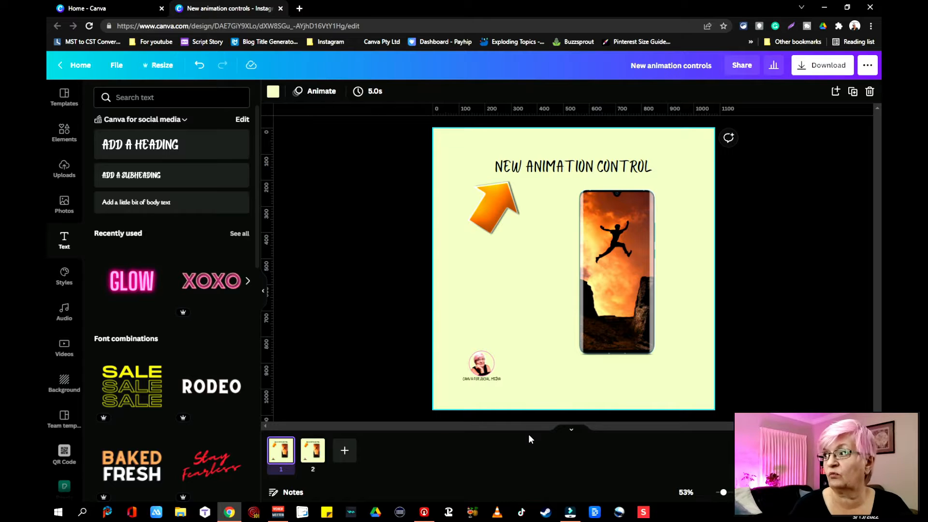
# Step: Apply the Typewriter text animation to the title on page 1 and have it play on enter only
pyautogui.click(589, 175)
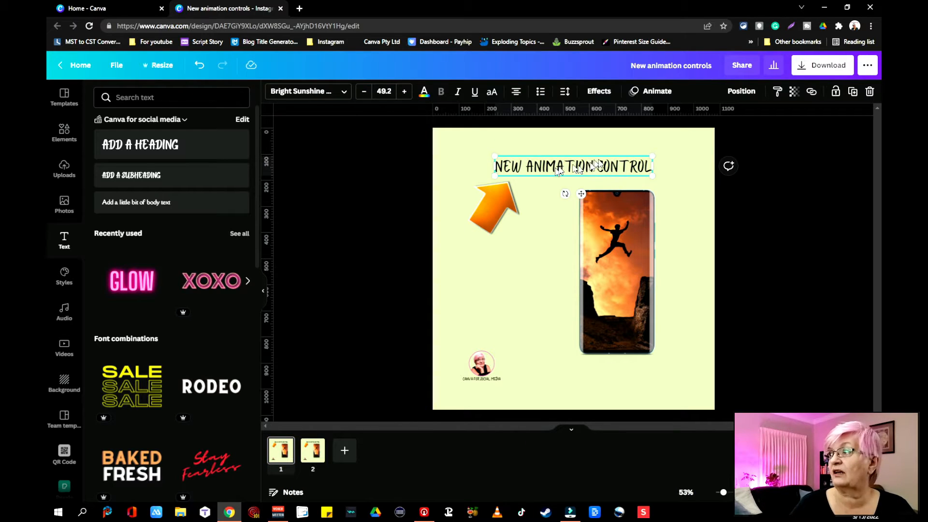
pyautogui.click(652, 92)
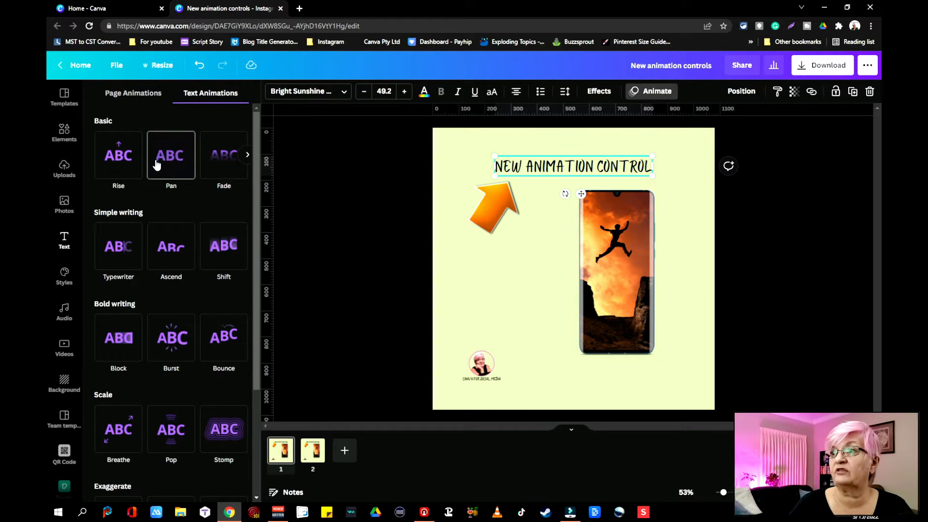
pyautogui.click(127, 247)
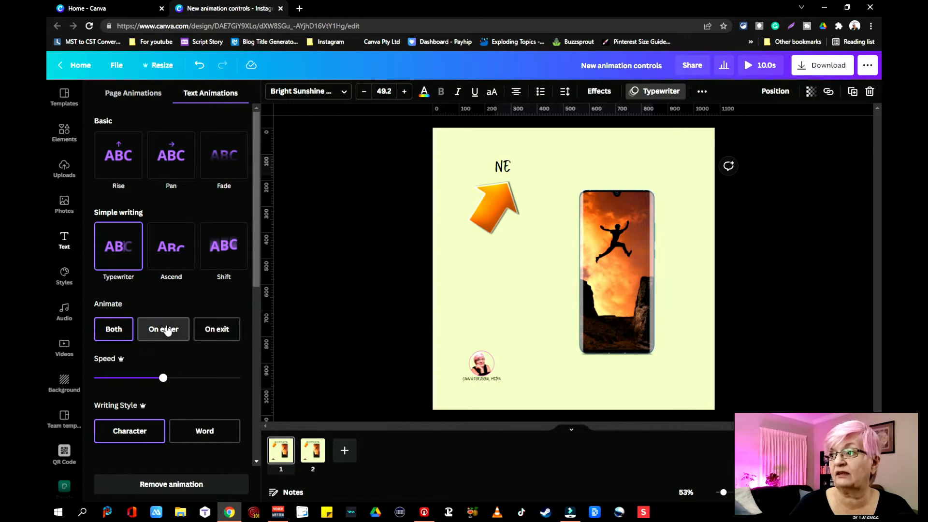
pyautogui.click(168, 330)
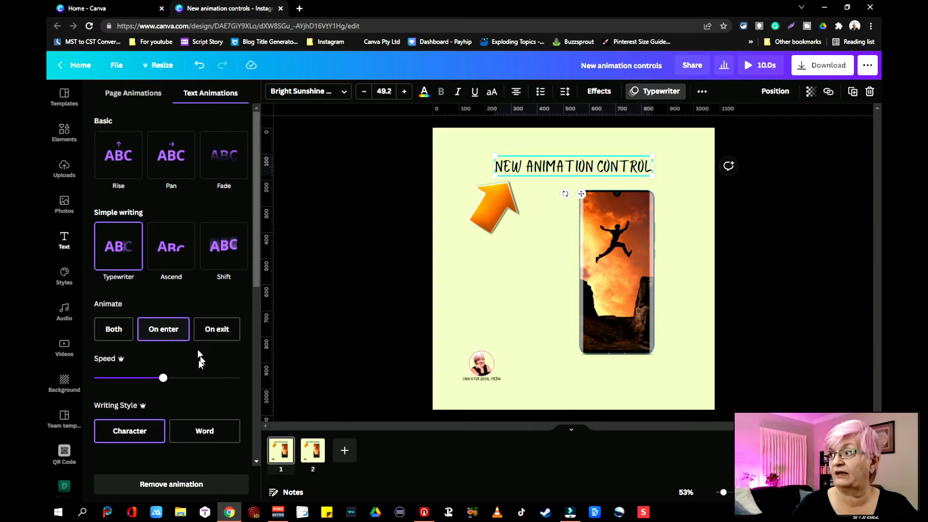
# Step: Raise the title's Typewriter animation speed slightly and set its writing style to Word
pyautogui.moveTo(159, 380)
pyautogui.mouseDown()
pyautogui.moveTo(113, 379)
pyautogui.moveTo(188, 379)
pyautogui.moveTo(166, 379)
pyautogui.mouseUp()
pyautogui.scroll(-3, 212, 403)
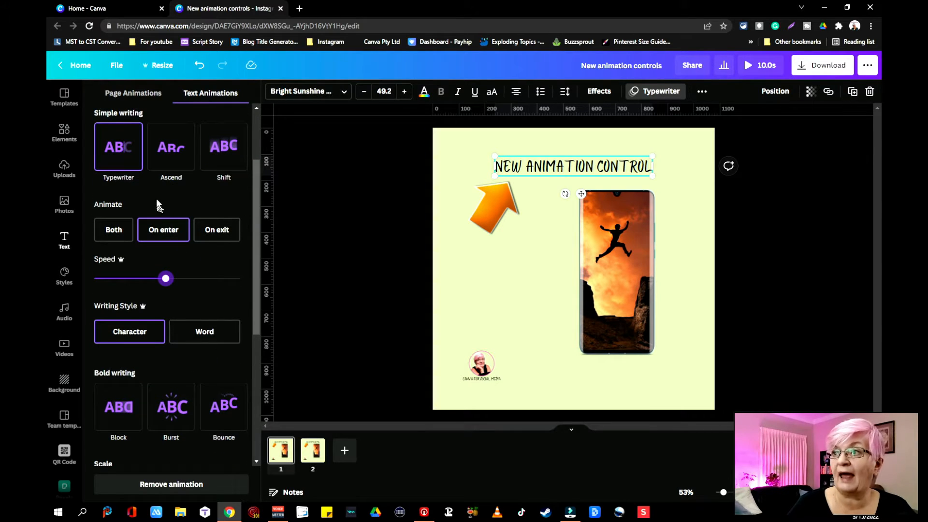
pyautogui.click(103, 330)
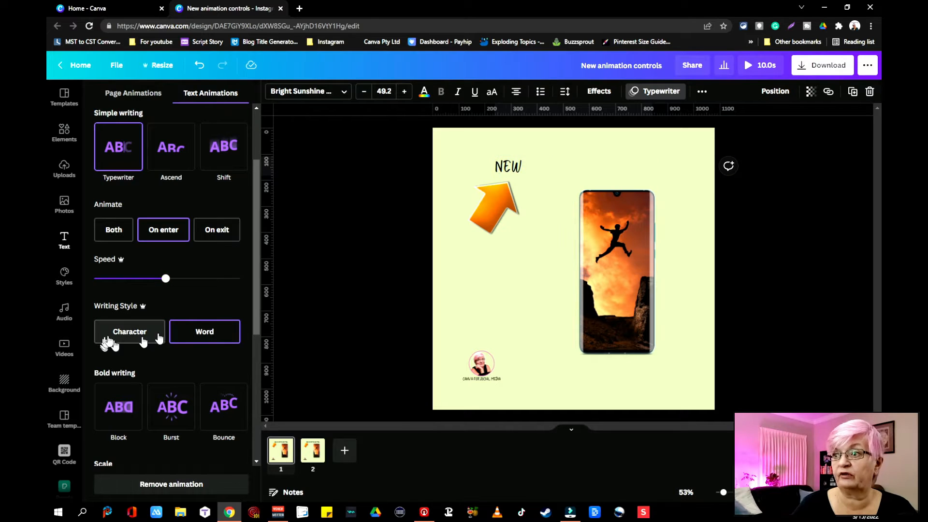
# Step: Apply the Rise photo animation to the orange arrow and have it play on enter only
pyautogui.click(494, 213)
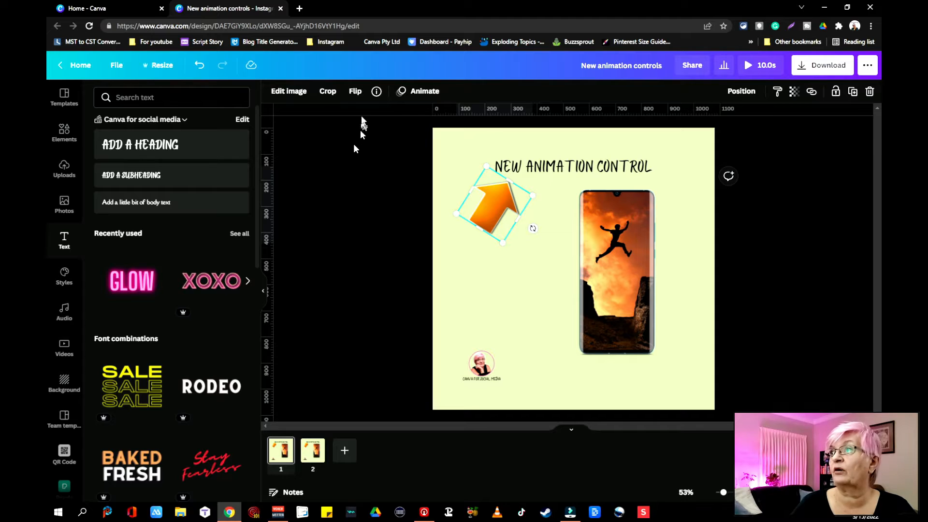
pyautogui.click(421, 91)
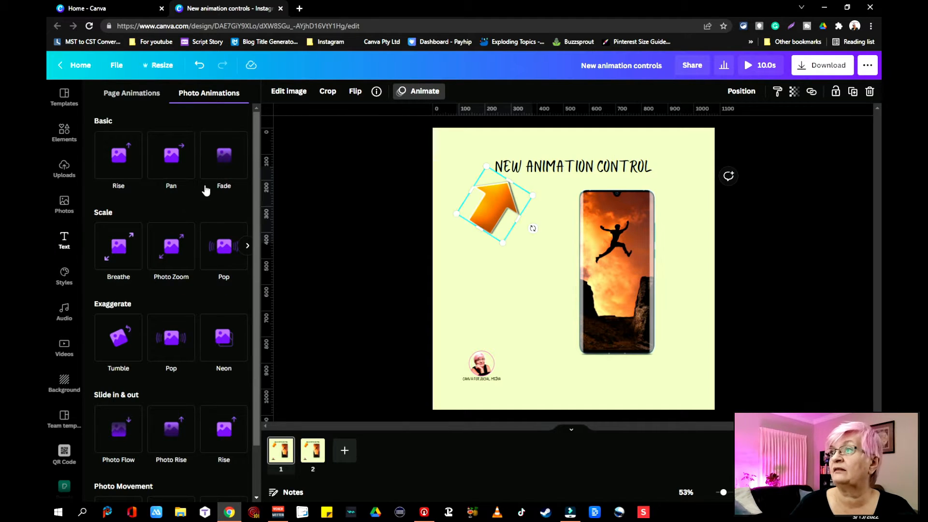
pyautogui.click(118, 154)
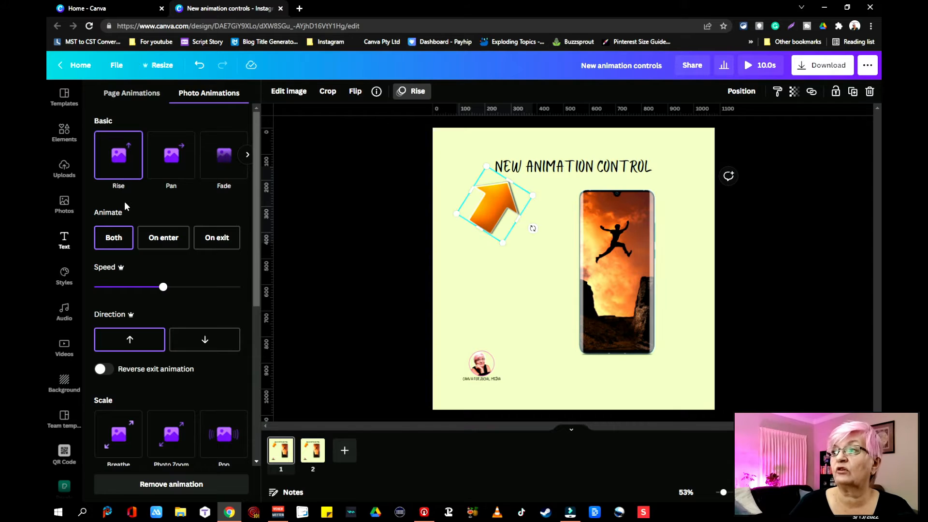
pyautogui.click(165, 240)
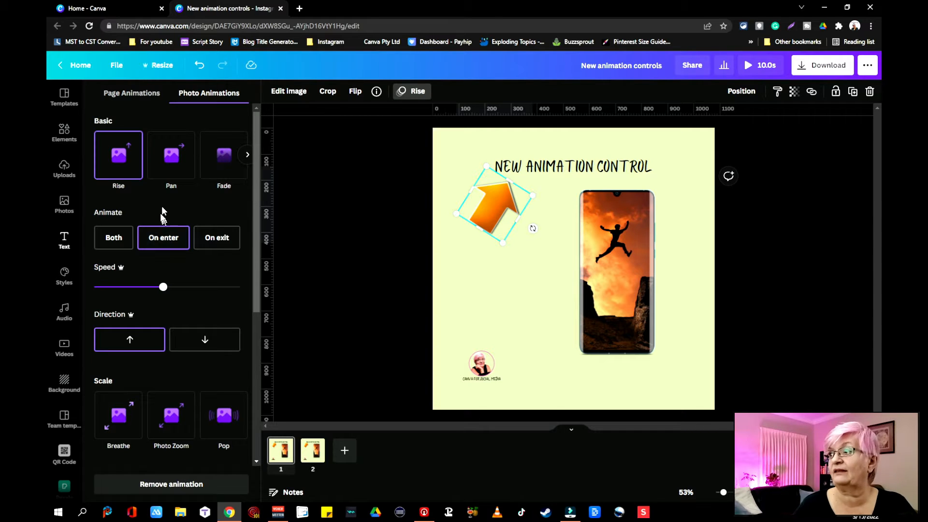
# Step: Lower the speed of the arrow's Rise animation and set its direction to downward
pyautogui.moveTo(165, 288); pyautogui.dragTo(125, 288)
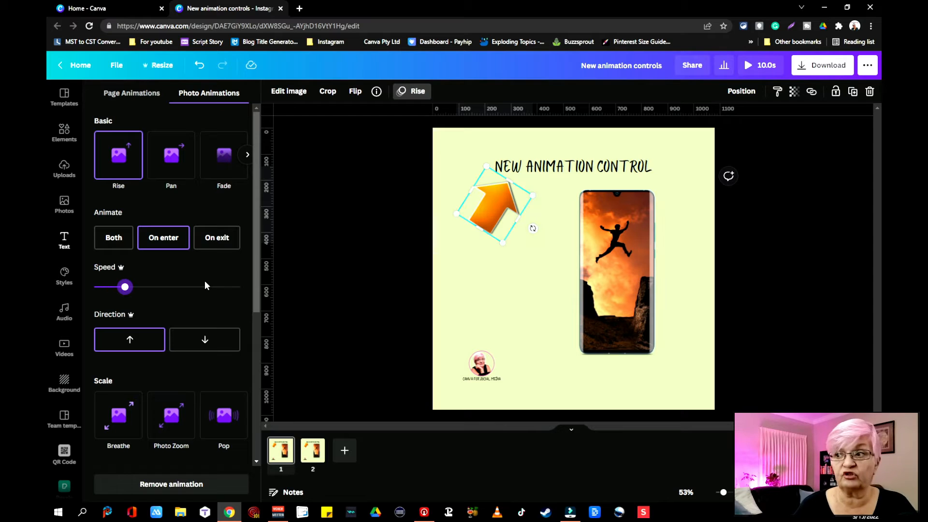
pyautogui.click(126, 340)
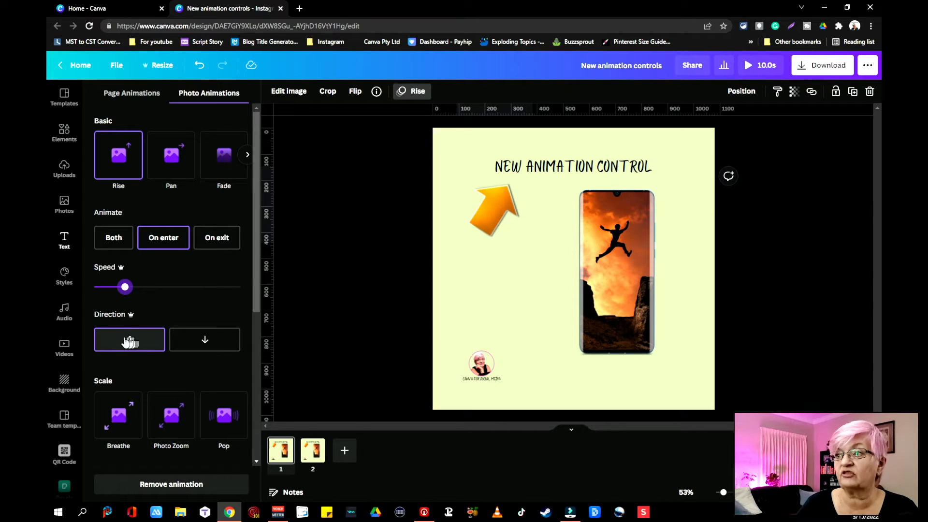
pyautogui.click(205, 340)
pyautogui.click(566, 291)
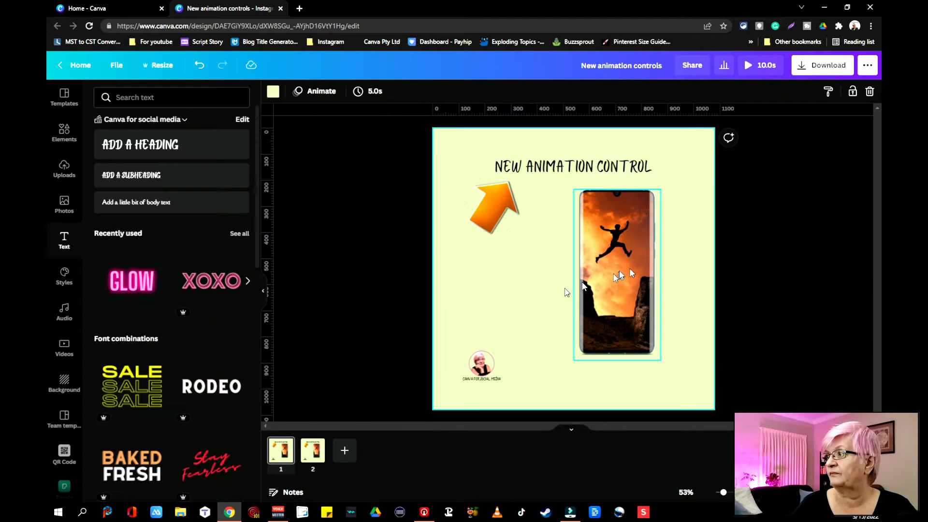
# Step: Apply the Tumble photo animation to the phone mockup
pyautogui.click(632, 269)
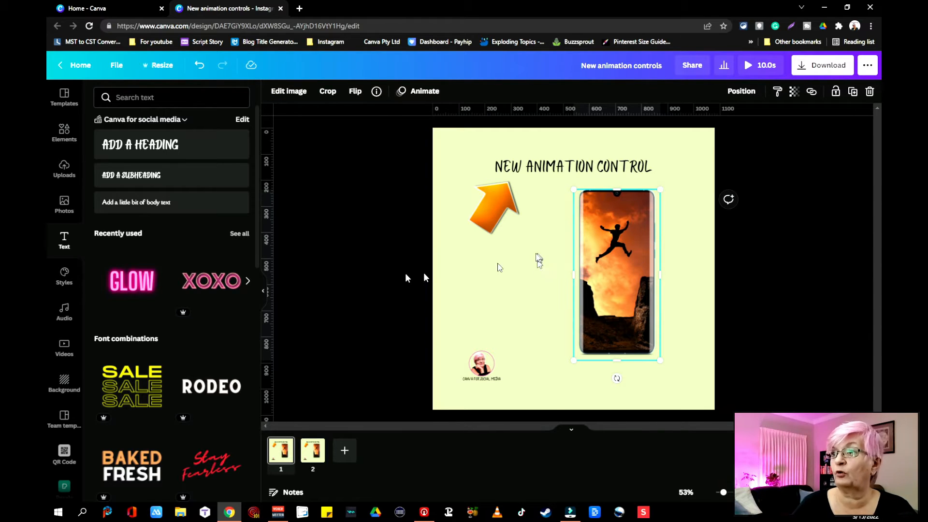
pyautogui.click(420, 92)
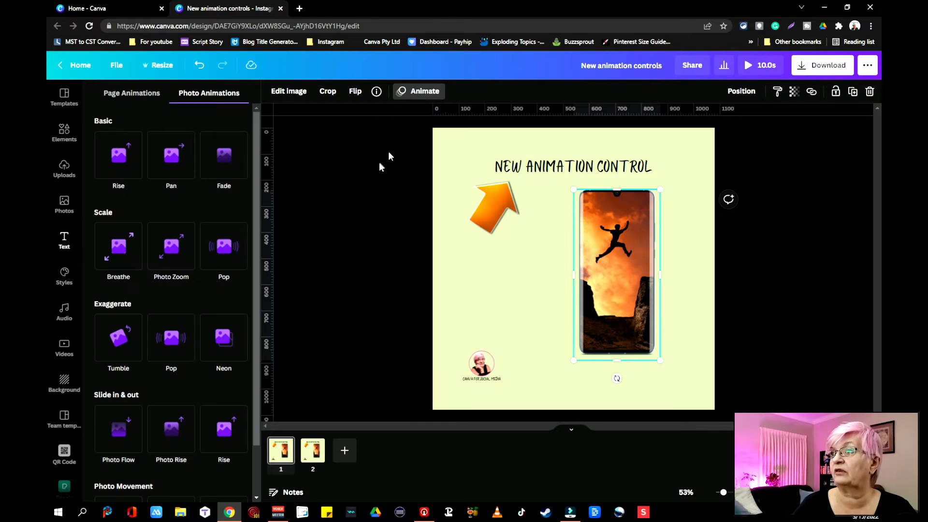
pyautogui.click(117, 331)
pyautogui.scroll(-2, 207, 415)
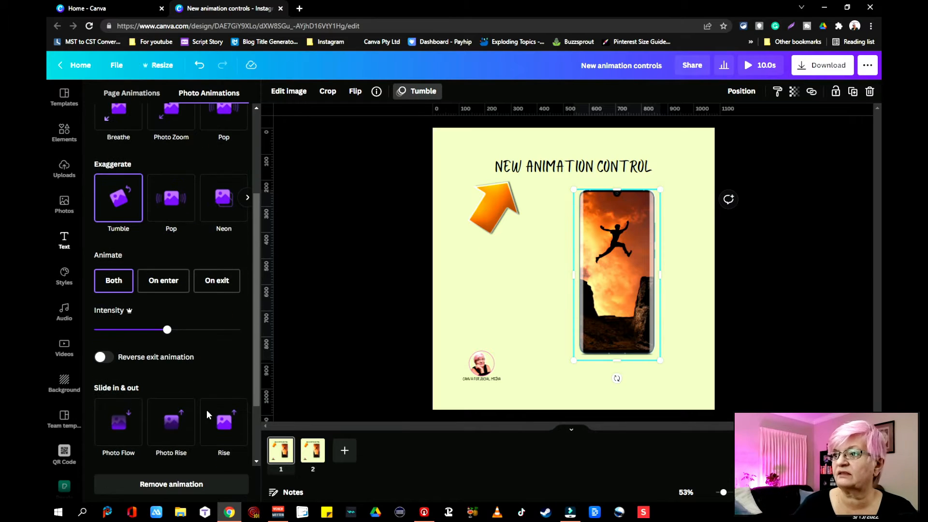
# Step: Enable reverse exit on the phone mockup's Tumble animation, have it play on enter only, and raise its intensity
pyautogui.click(105, 358)
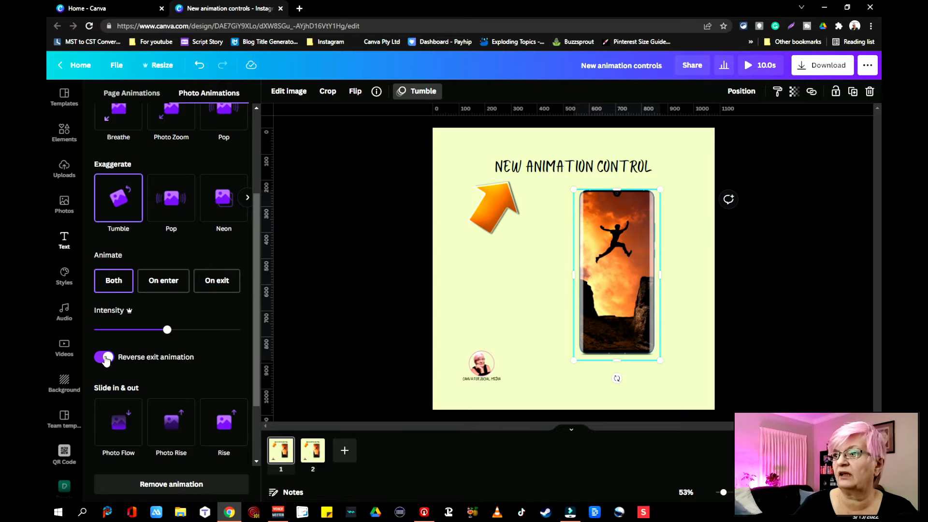
pyautogui.click(169, 282)
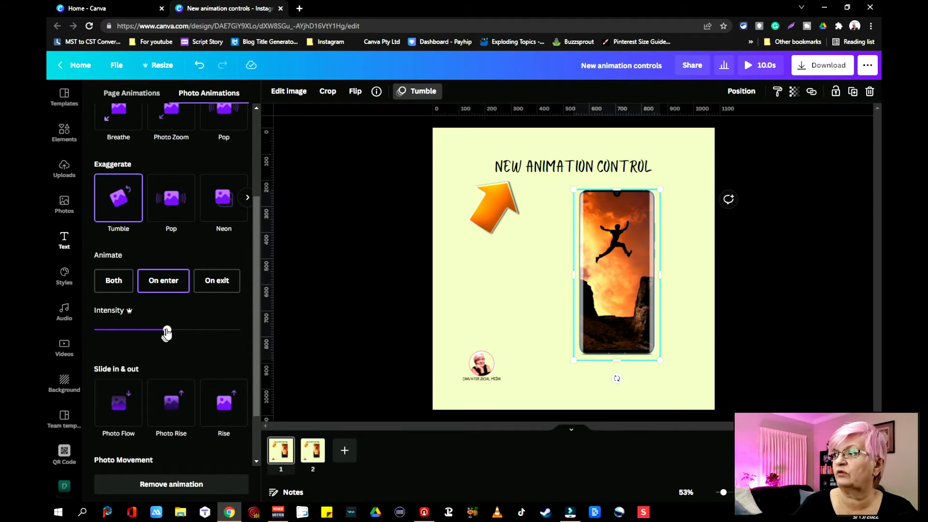
pyautogui.moveTo(167, 331); pyautogui.dragTo(210, 331)
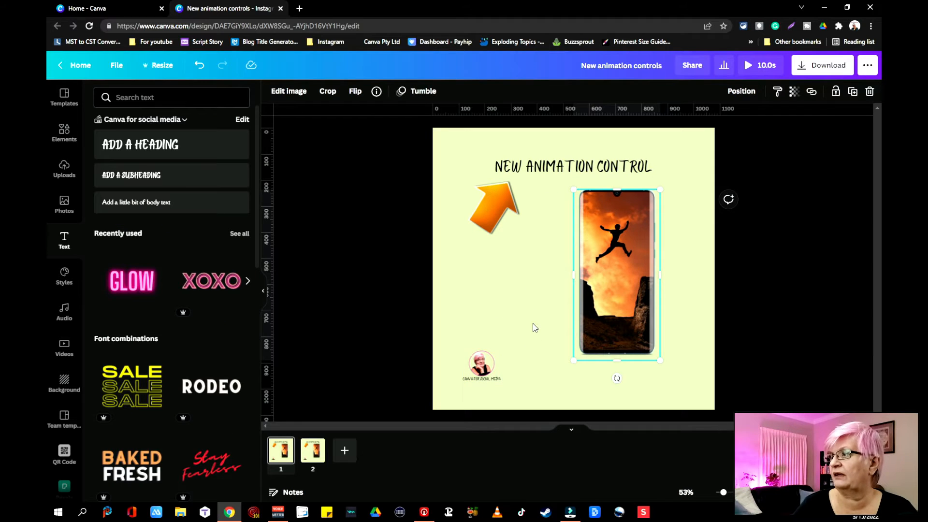
# Step: Apply the Fade photo animation to the logo's picture on page 1, playing on enter only at a lower speed
pyautogui.click(481, 370)
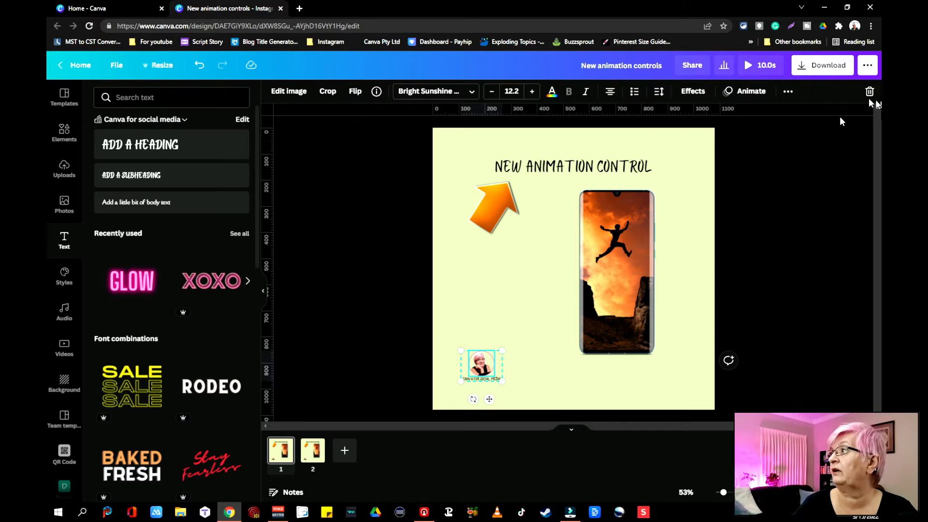
pyautogui.click(740, 95)
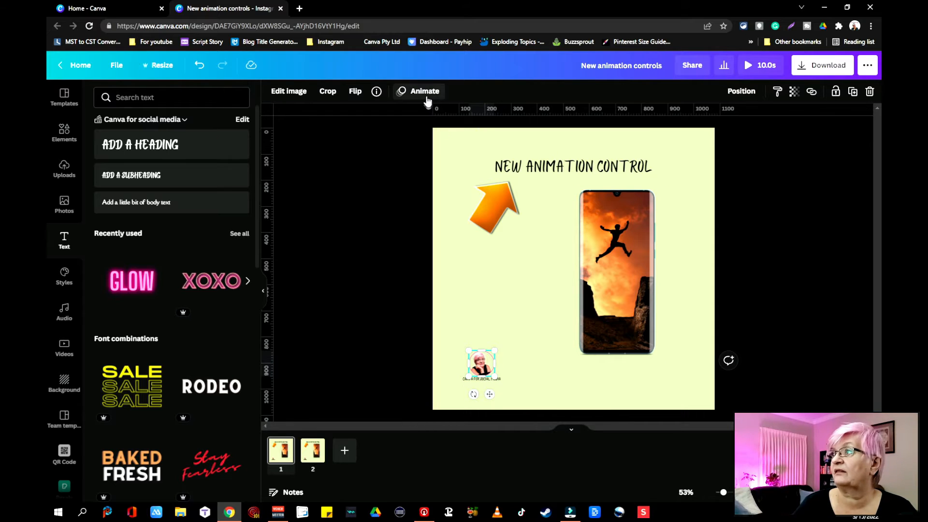
pyautogui.click(421, 91)
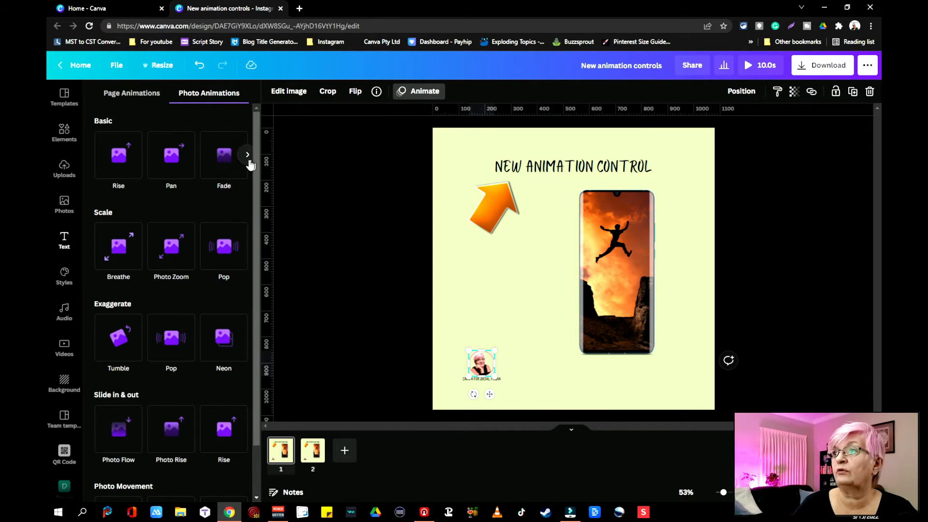
pyautogui.click(224, 157)
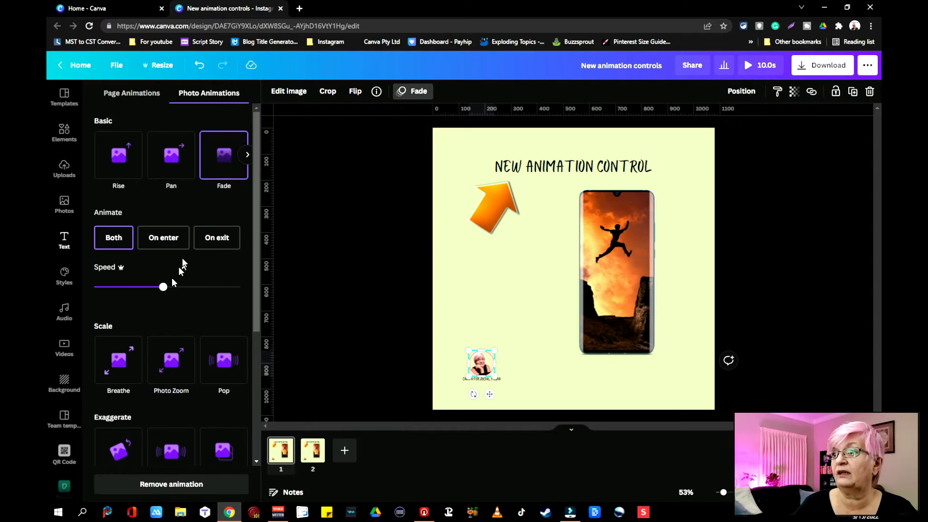
pyautogui.click(166, 240)
pyautogui.moveTo(163, 287); pyautogui.dragTo(120, 296)
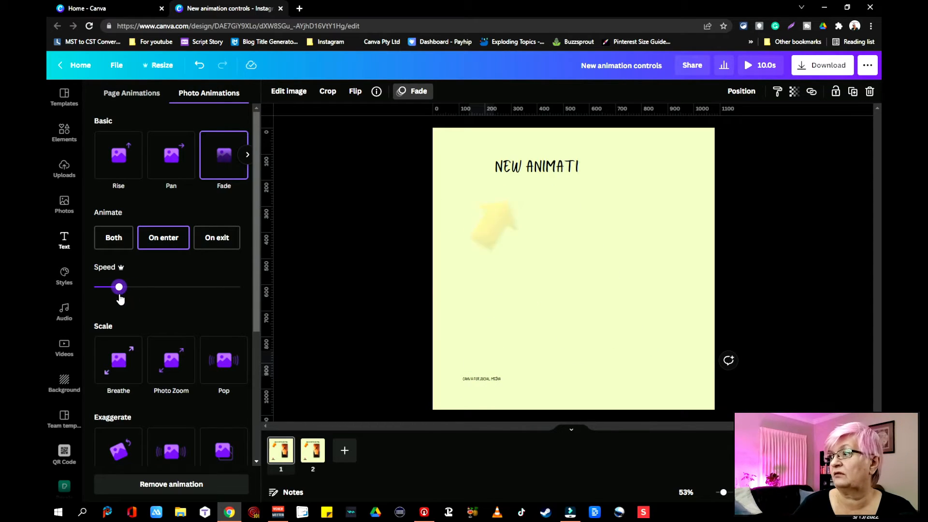
# Step: Apply the Fade text animation to the logo's caption on page 1, playing on enter only at a lower speed
pyautogui.click(492, 378)
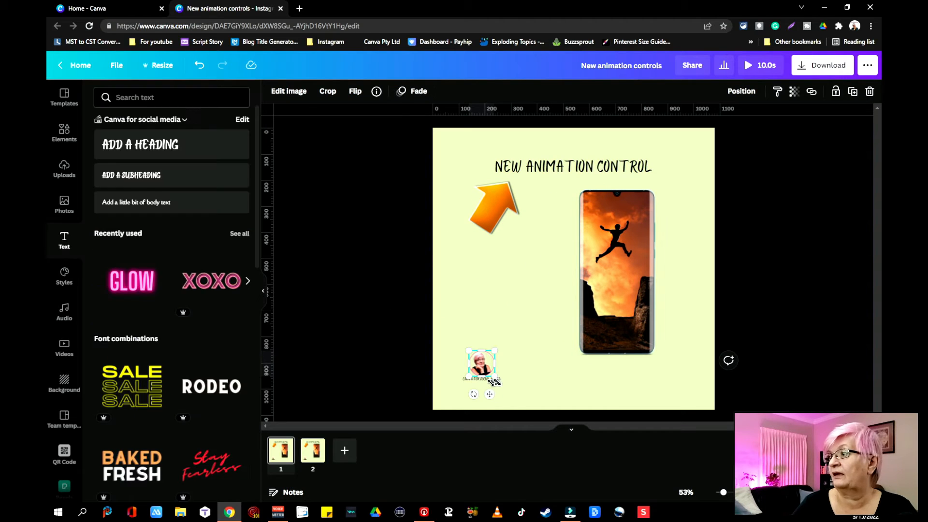
pyautogui.click(527, 368)
pyautogui.click(492, 380)
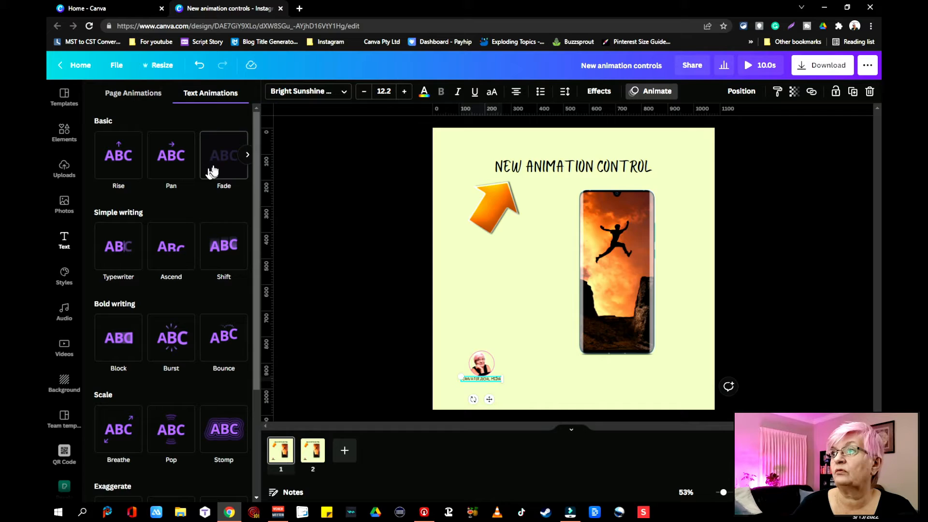
pyautogui.click(213, 170)
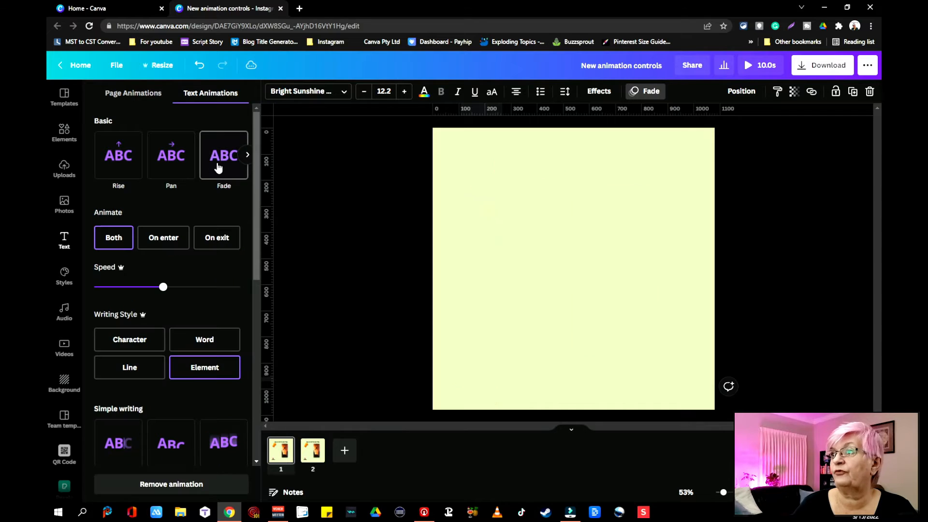
pyautogui.click(166, 239)
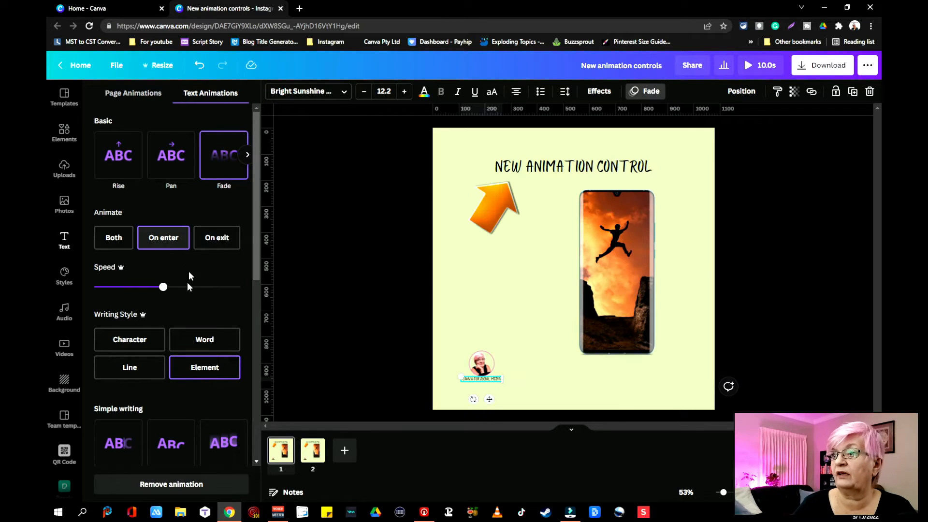
pyautogui.moveTo(163, 287); pyautogui.dragTo(114, 288)
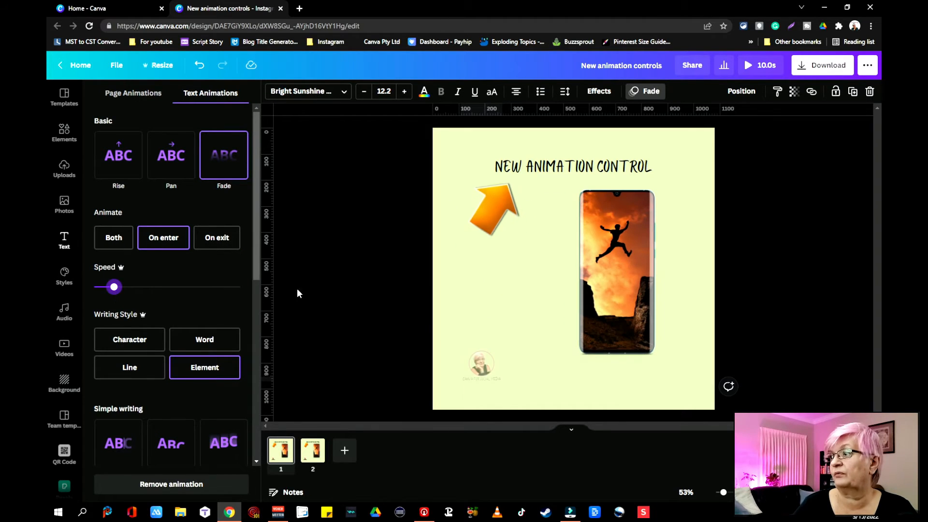
# Step: Set the page timing to 1.5 seconds for all pages and preview the design
pyautogui.click(565, 145)
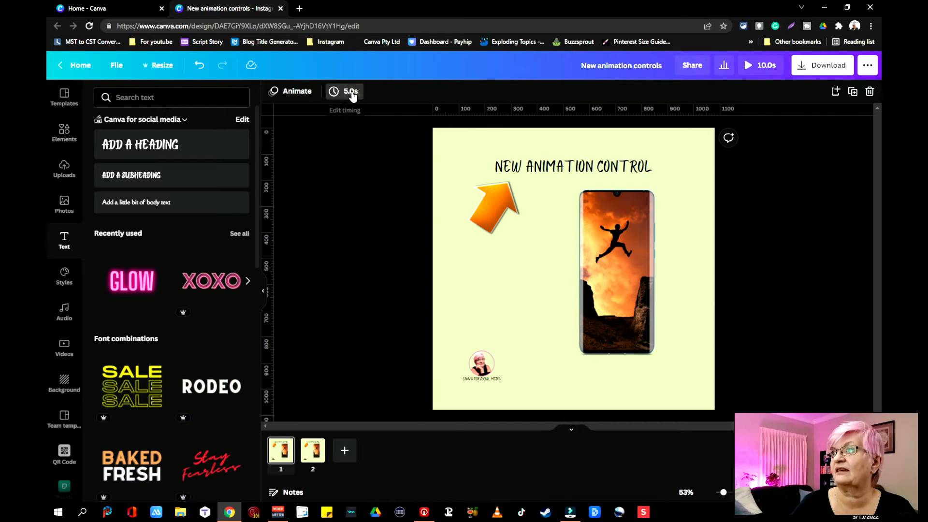
pyautogui.click(351, 92)
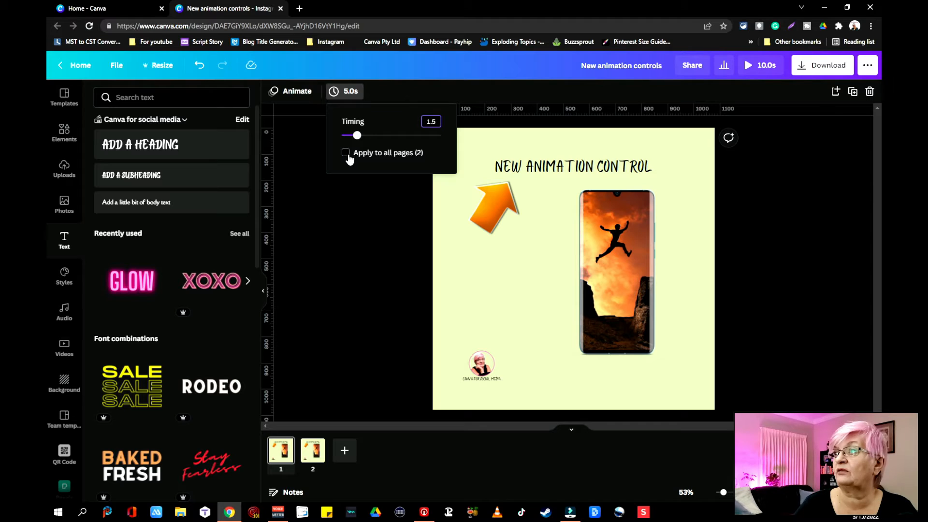
pyautogui.click(346, 153)
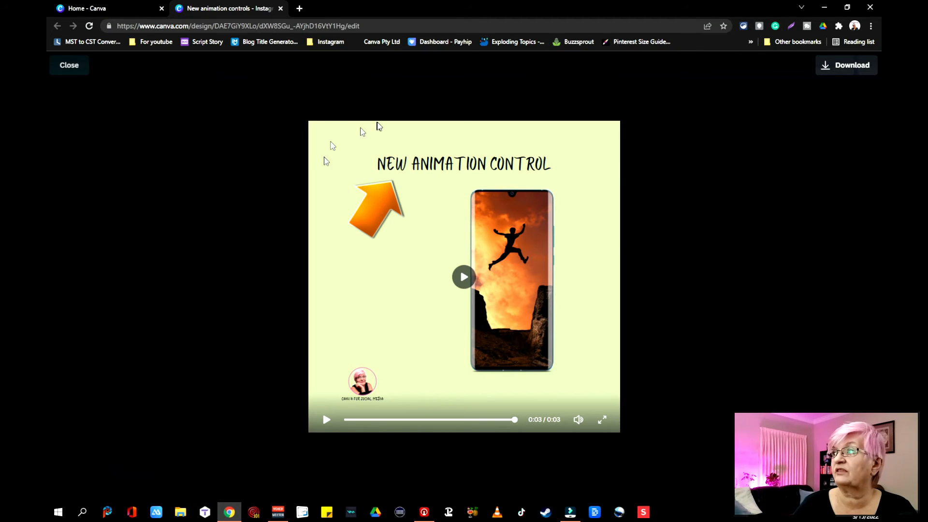
pyautogui.click(70, 65)
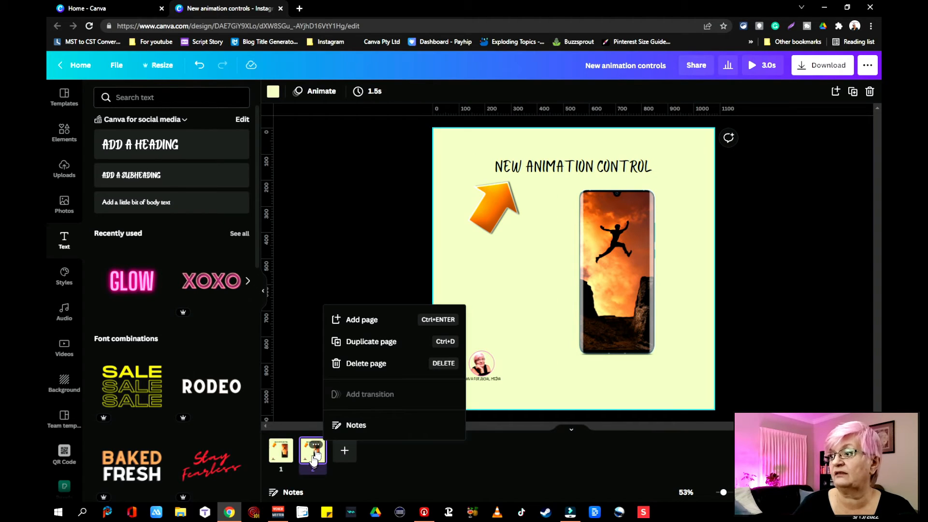
# Step: Apply the Fade text animation to the title on page 2, playing on exit only at a lower speed
pyautogui.click(580, 167)
pyautogui.click(657, 91)
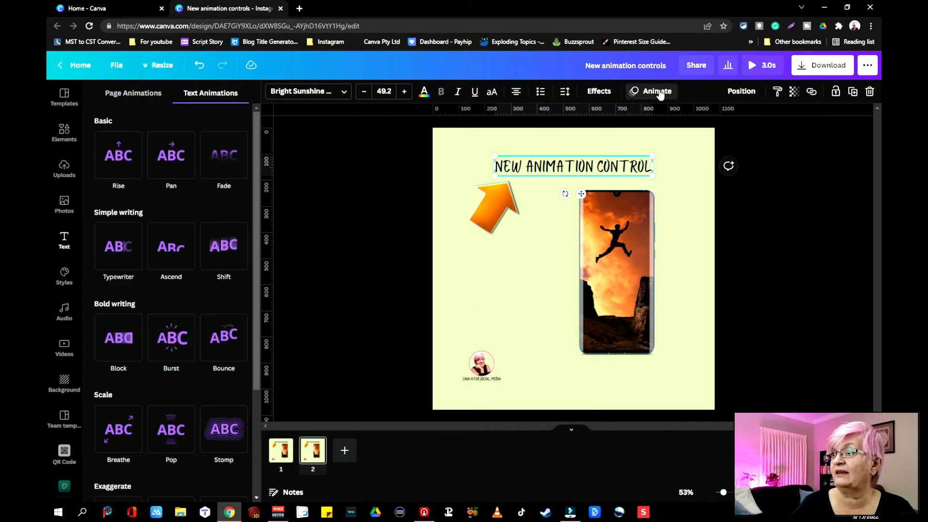
pyautogui.click(224, 154)
pyautogui.click(164, 237)
pyautogui.click(229, 240)
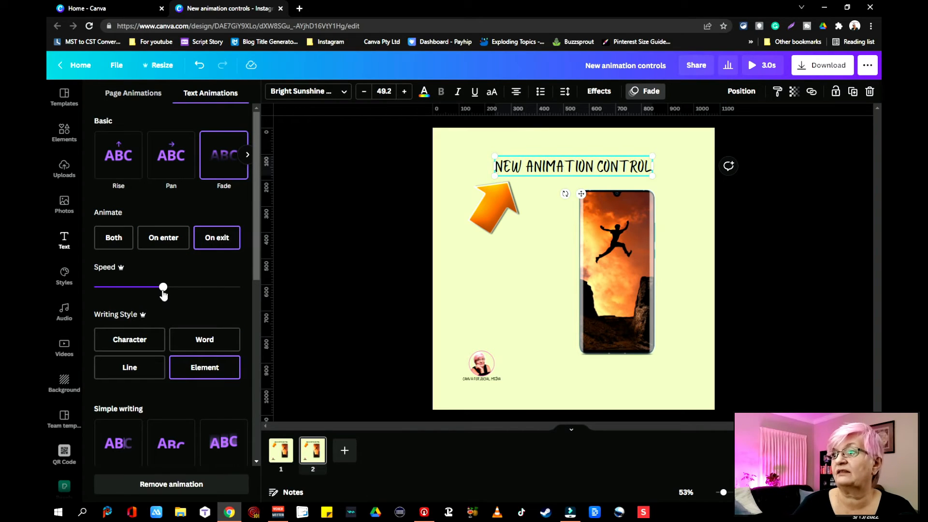
pyautogui.moveTo(163, 289); pyautogui.dragTo(126, 287)
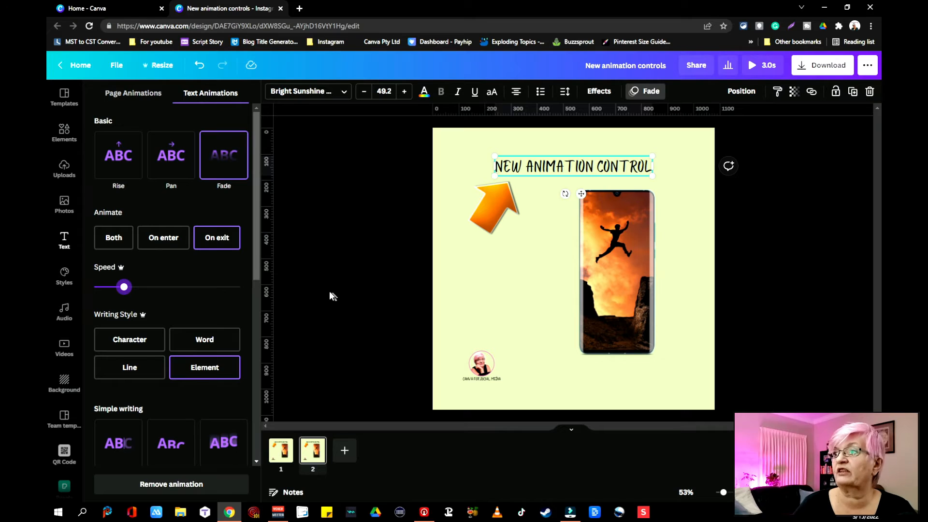
# Step: Apply the Fade photo animation to the orange arrow on page 2 and have it play on exit only
pyautogui.click(498, 209)
pyautogui.click(418, 92)
pyautogui.click(224, 155)
pyautogui.click(217, 238)
# Step: Apply the Fade photo animation to the phone mockup on page 2 and have it play on exit only
pyautogui.click(613, 304)
pyautogui.scroll(-2, 240, 197)
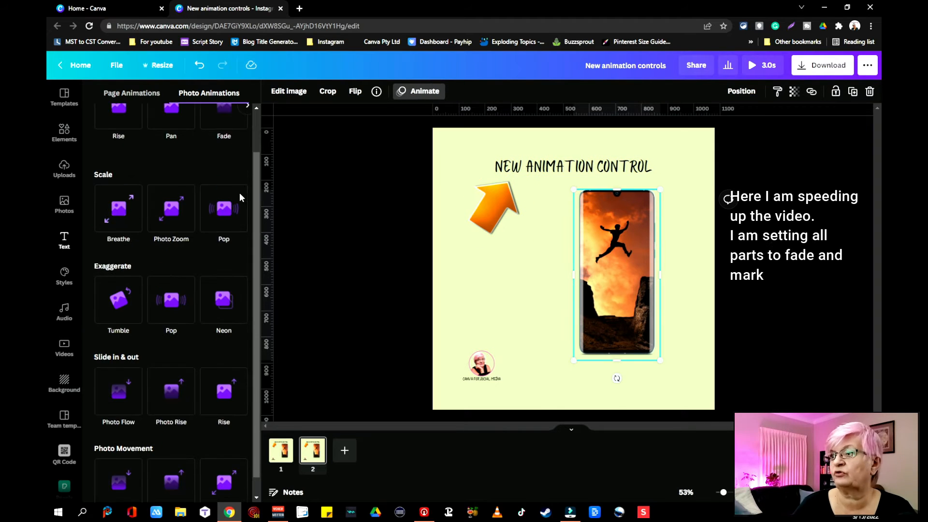
pyautogui.scroll(2, 223, 242)
pyautogui.click(223, 155)
pyautogui.click(216, 237)
# Step: Apply the Fade photo animation to the logo's picture on page 2 and lower its speed
pyautogui.click(481, 364)
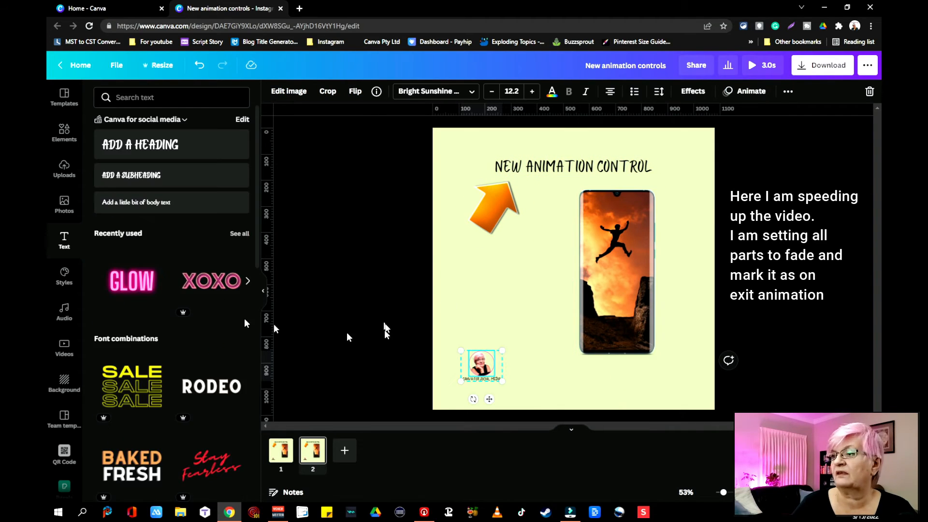
pyautogui.click(745, 91)
pyautogui.click(223, 154)
pyautogui.moveTo(163, 287); pyautogui.dragTo(121, 287)
# Step: Apply the Fade text animation to the logo's caption on page 2 and preview the design
pyautogui.click(477, 379)
pyautogui.click(478, 379)
pyautogui.click(628, 91)
pyautogui.click(224, 158)
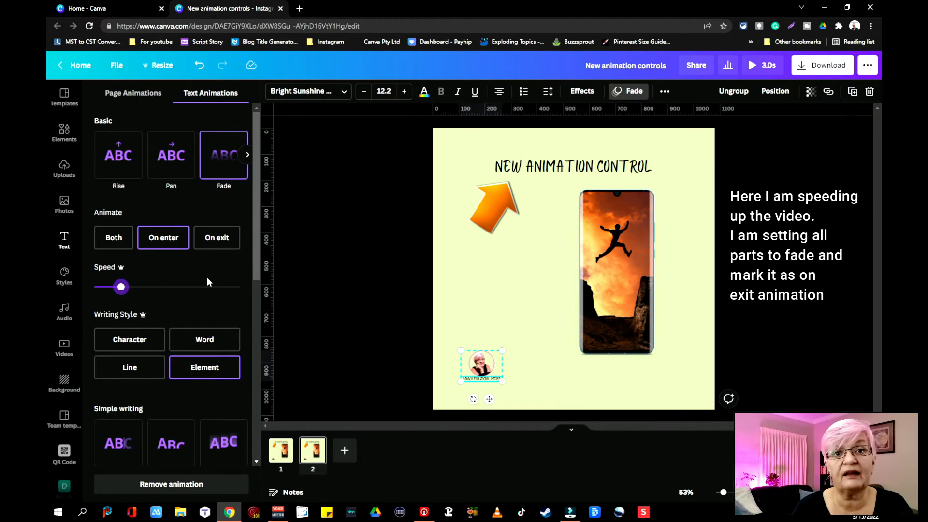
pyautogui.click(459, 271)
pyautogui.click(761, 65)
pyautogui.press('Escape')
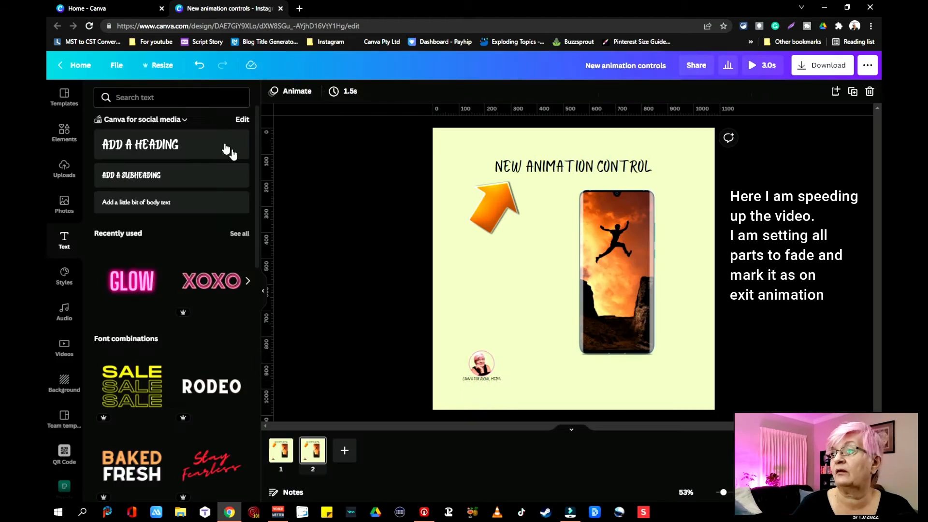
# Step: Set the Fade animations of the logo's picture and caption on page 2 to play on exit only
pyautogui.click(482, 365)
pyautogui.click(746, 91)
pyautogui.click(216, 238)
pyautogui.click(479, 379)
pyautogui.click(479, 379)
pyautogui.click(628, 92)
pyautogui.click(216, 238)
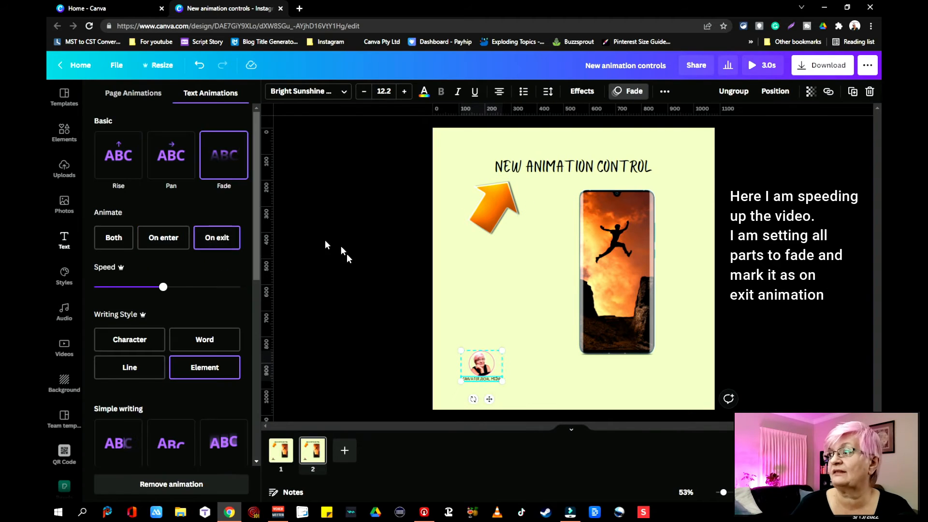
# Step: Check the animations assigned to the arrow, title and phone mockup on page 2, and preview the whole design
pyautogui.click(346, 256)
pyautogui.click(493, 207)
pyautogui.click(419, 91)
pyautogui.click(570, 168)
pyautogui.click(602, 256)
pyautogui.click(390, 217)
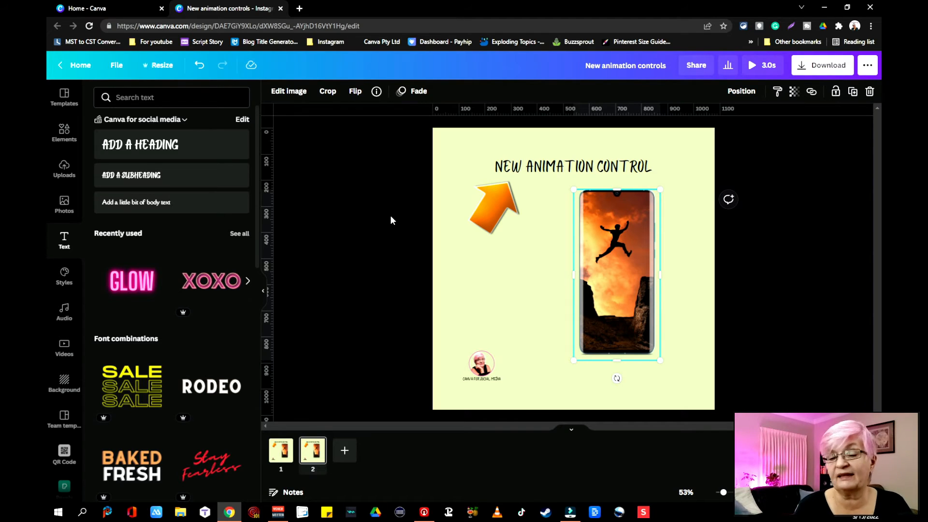
pyautogui.click(776, 66)
pyautogui.click(69, 67)
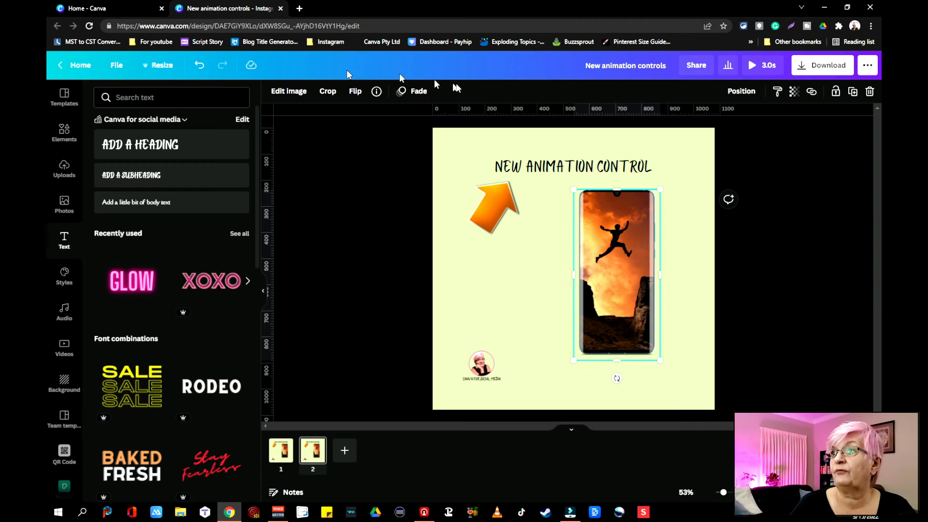
# Step: Download both pages of the design as a GIF and close the file after viewing it
pyautogui.click(824, 64)
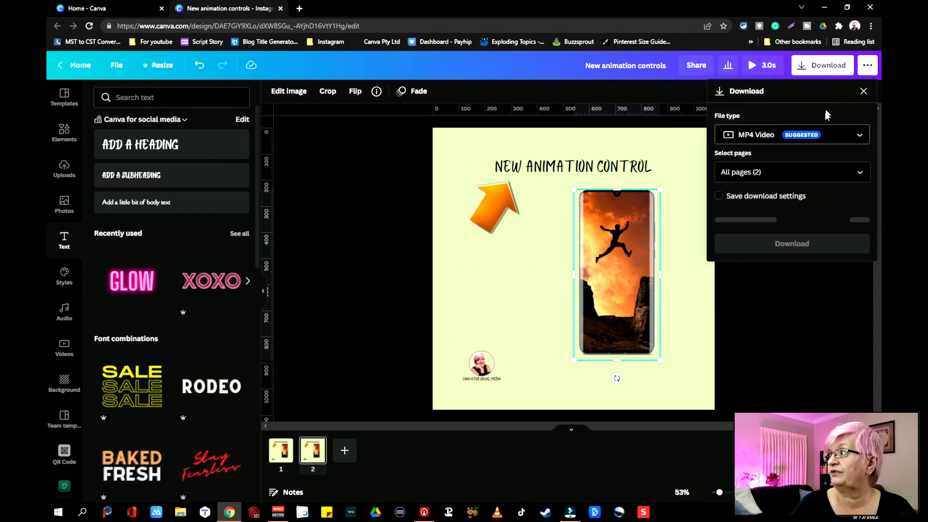
pyautogui.click(757, 139)
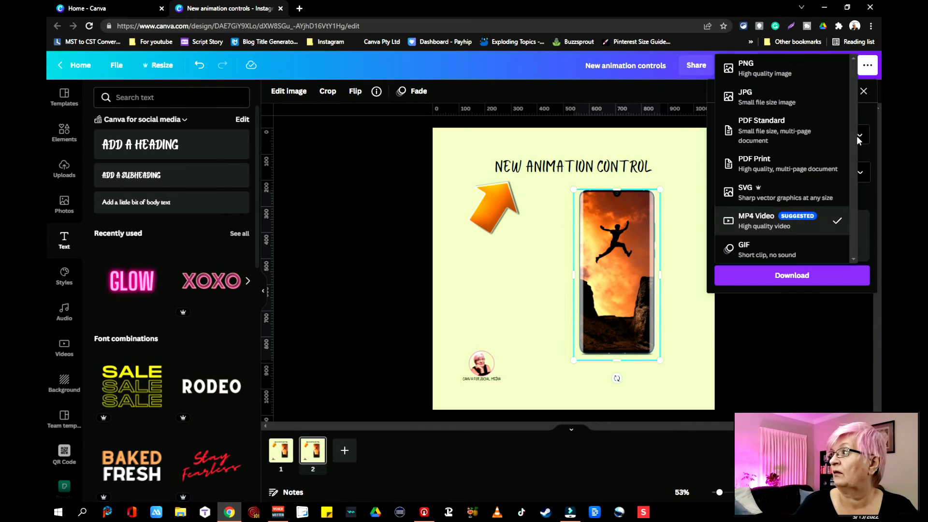
pyautogui.click(761, 256)
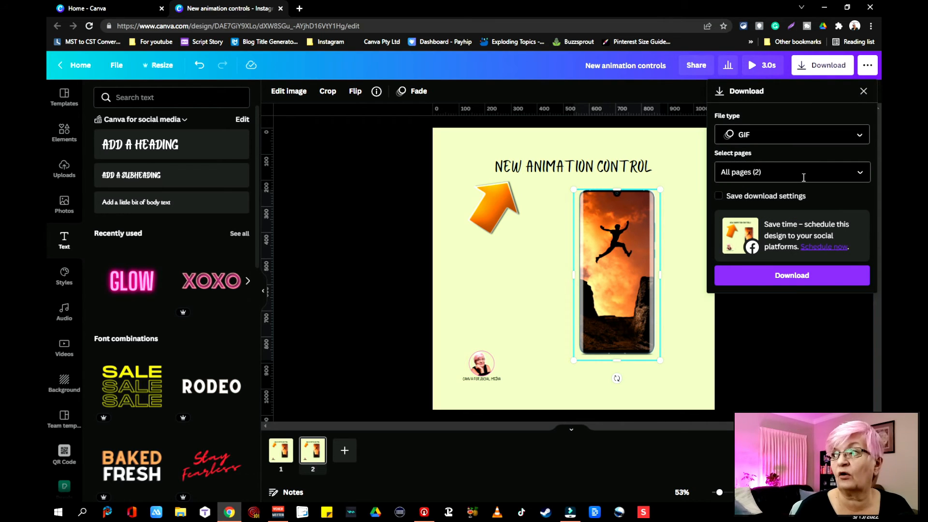
pyautogui.click(729, 275)
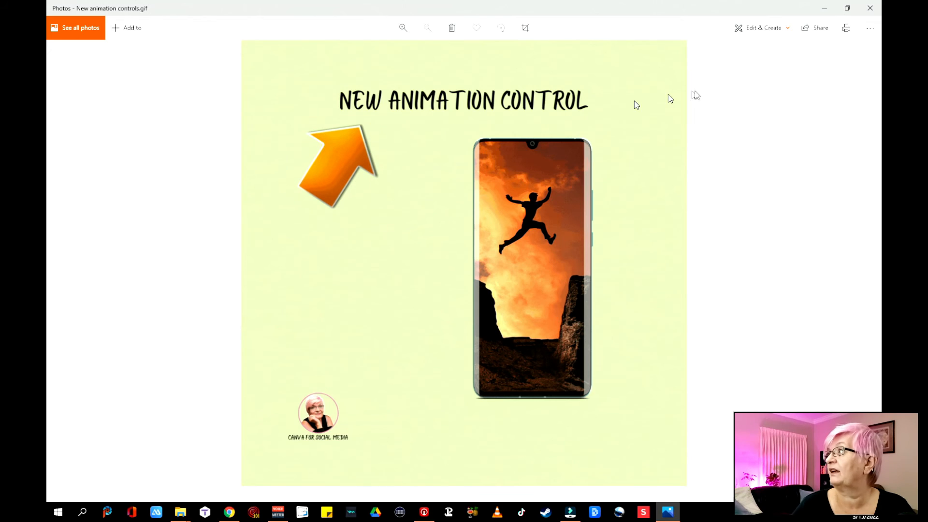
pyautogui.click(870, 8)
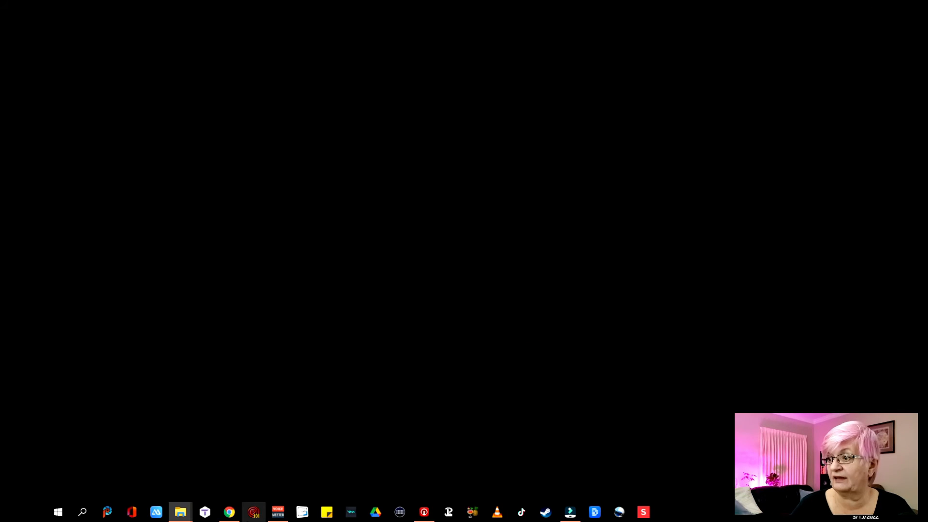
# Step: Switch back to Canva, download both pages as an MP4 Video, and move the video's playback to around its middle
pyautogui.click(229, 512)
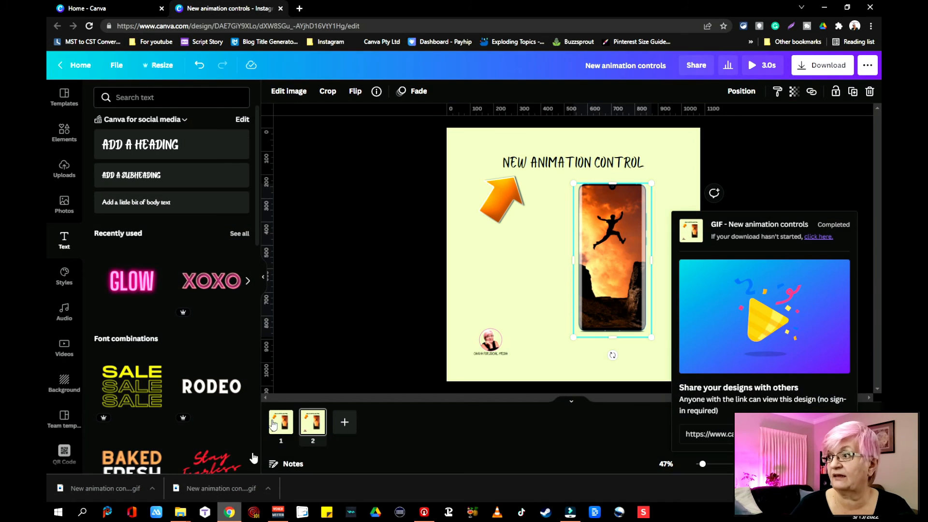
pyautogui.click(830, 67)
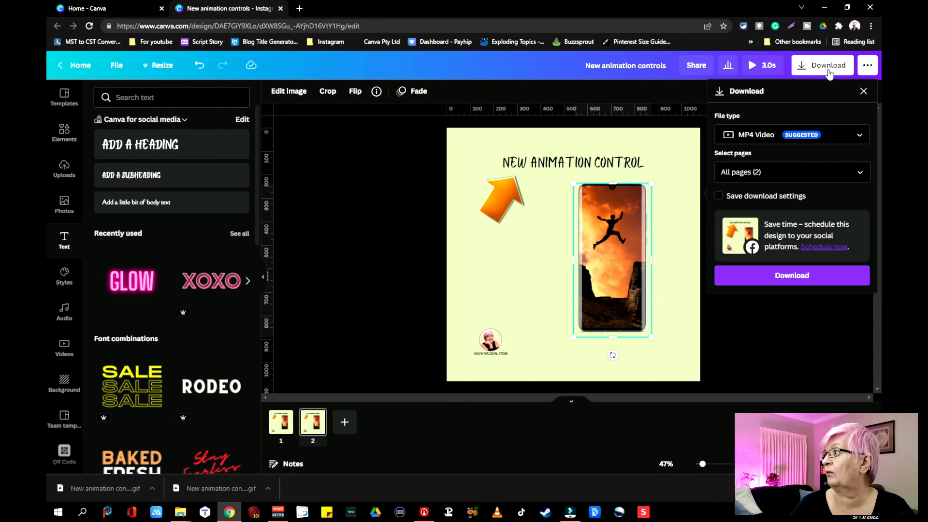
pyautogui.click(781, 276)
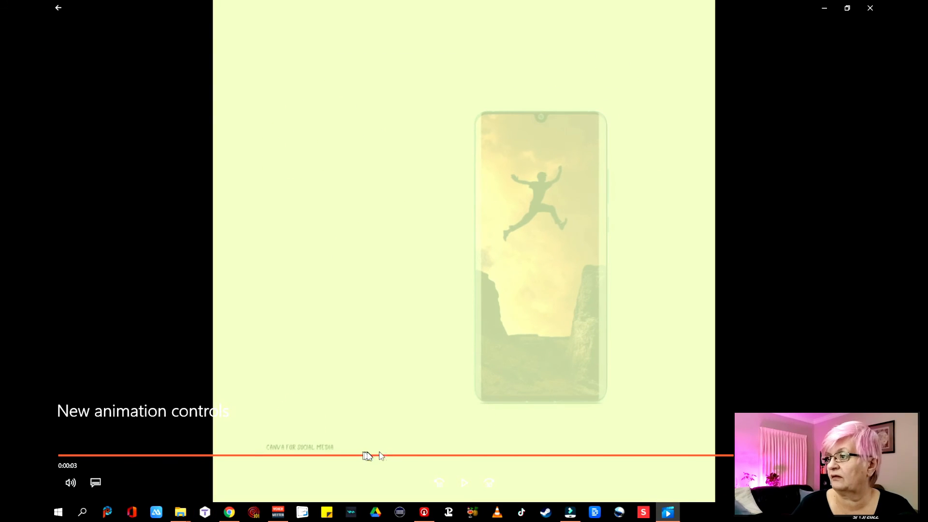
pyautogui.click(364, 455)
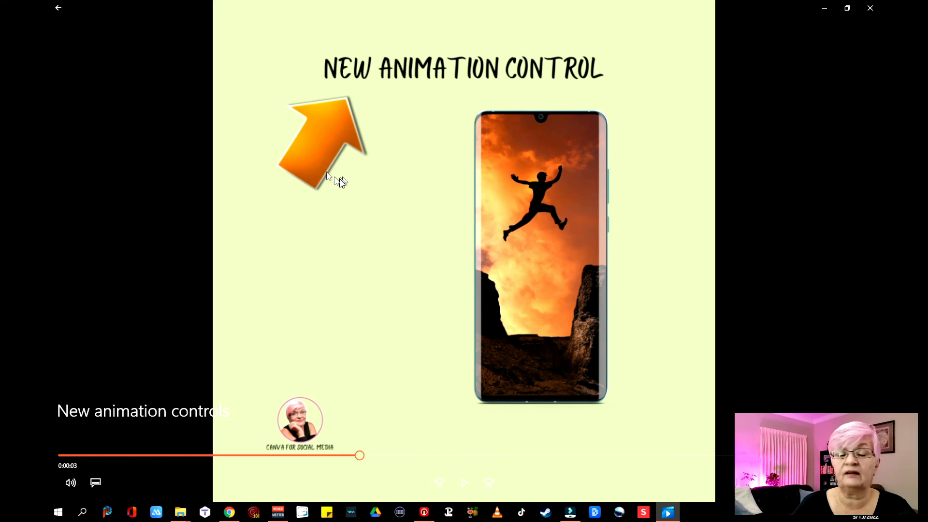